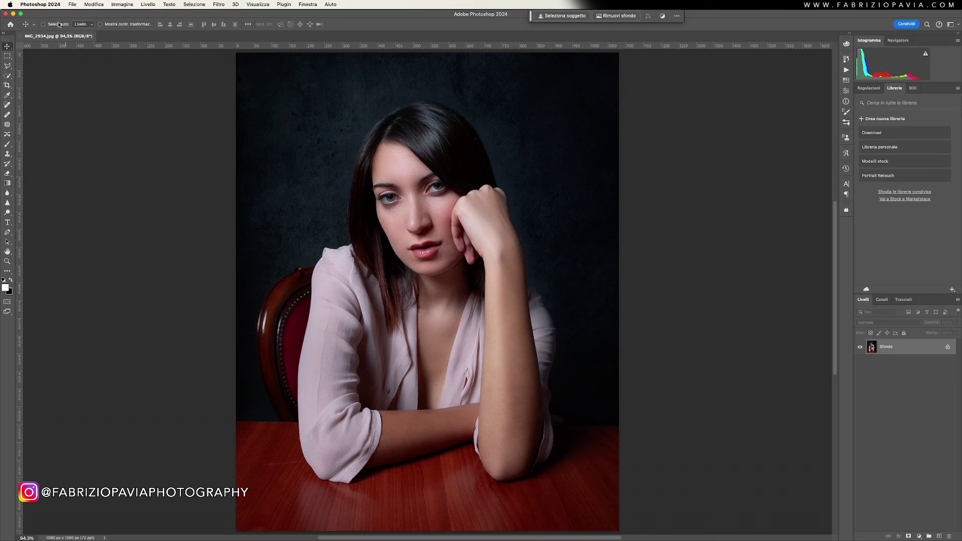
Step: Tick Attiva Mantieni dettagli 2.0 under Anteprime tecnologia in Photoshop's preferences and confirm
click(52, 4)
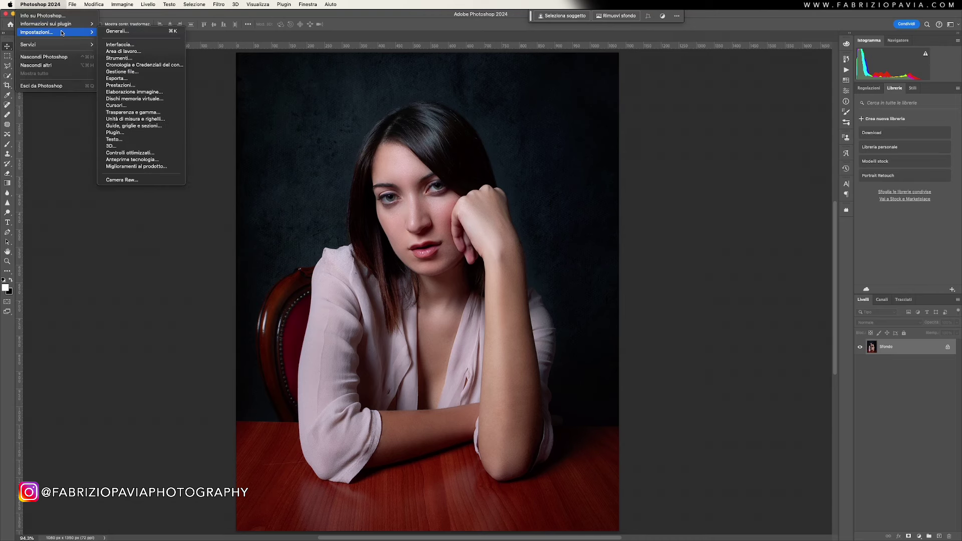
click(263, 119)
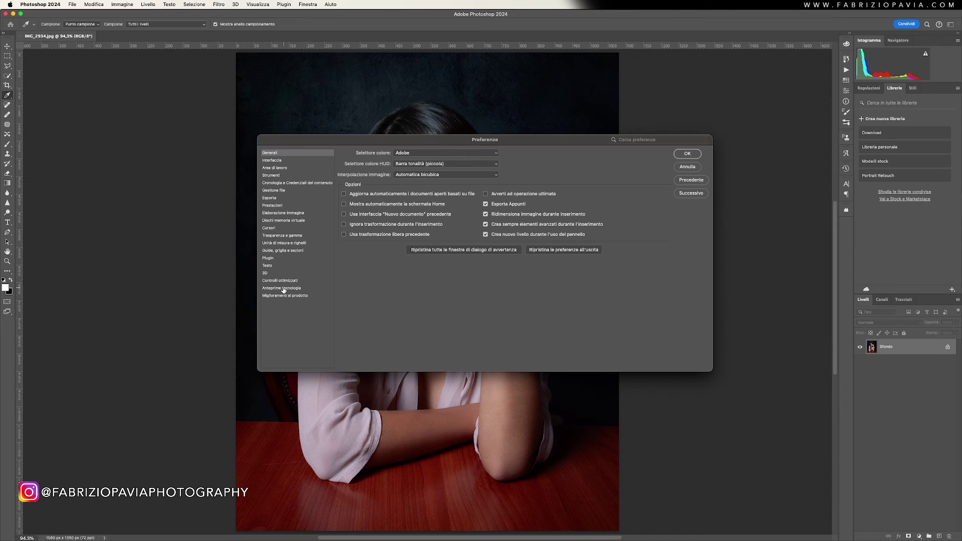
click(282, 289)
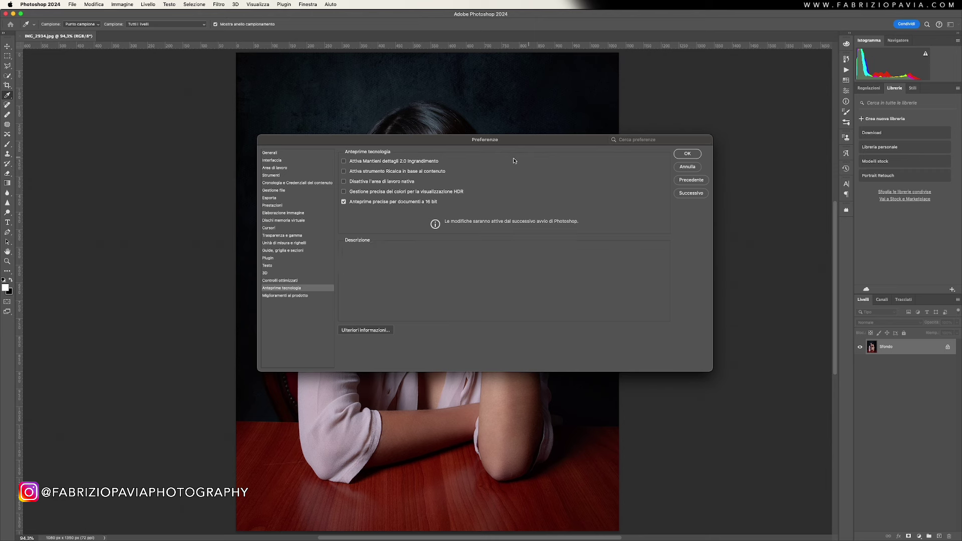
click(391, 162)
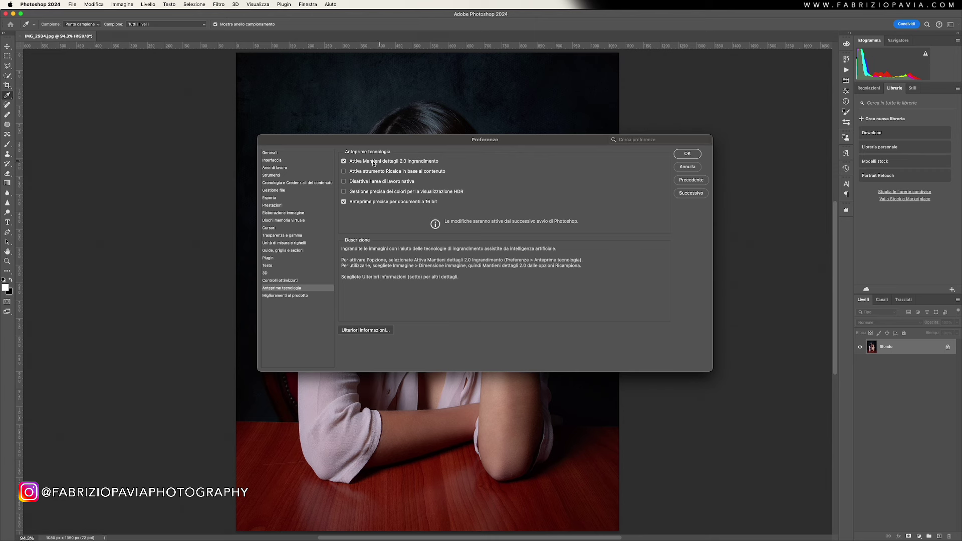
click(688, 153)
key(v)
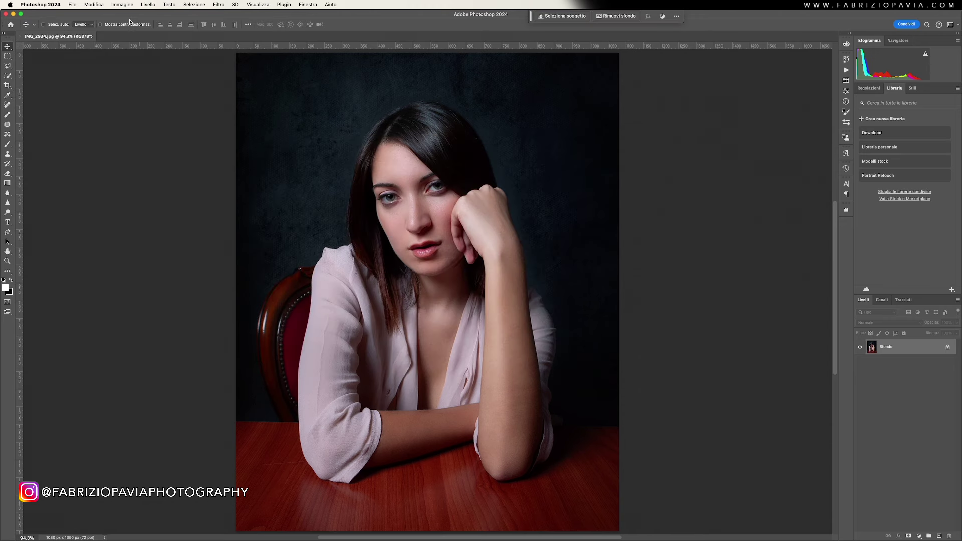
click(122, 4)
click(156, 69)
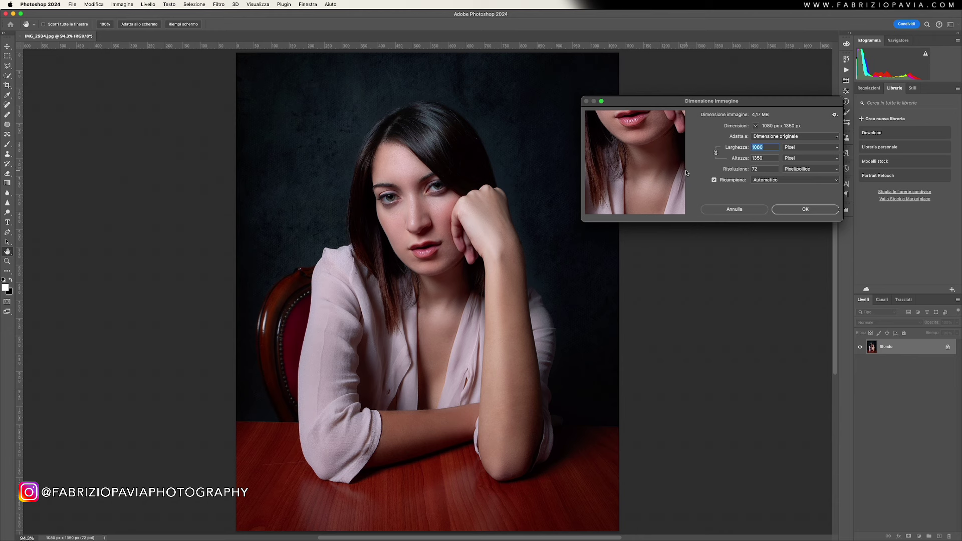
click(735, 209)
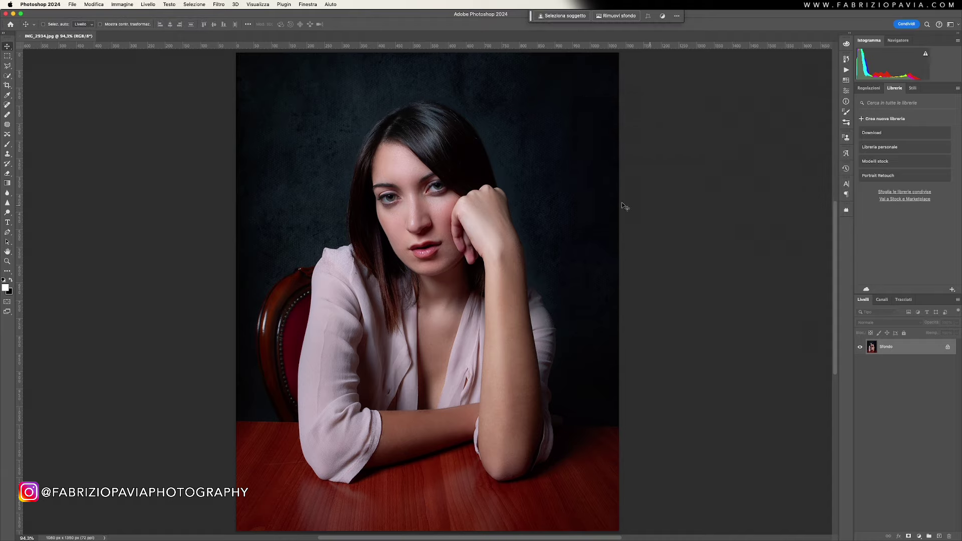
scroll(456, 186, up, 3)
scroll(453, 187, up, 2)
scroll(451, 190, up, 1)
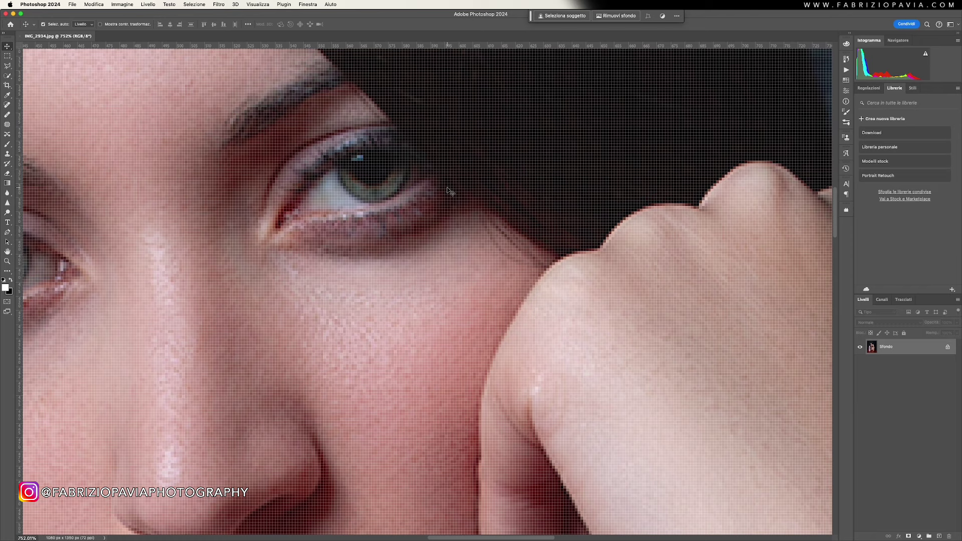
key(super+0)
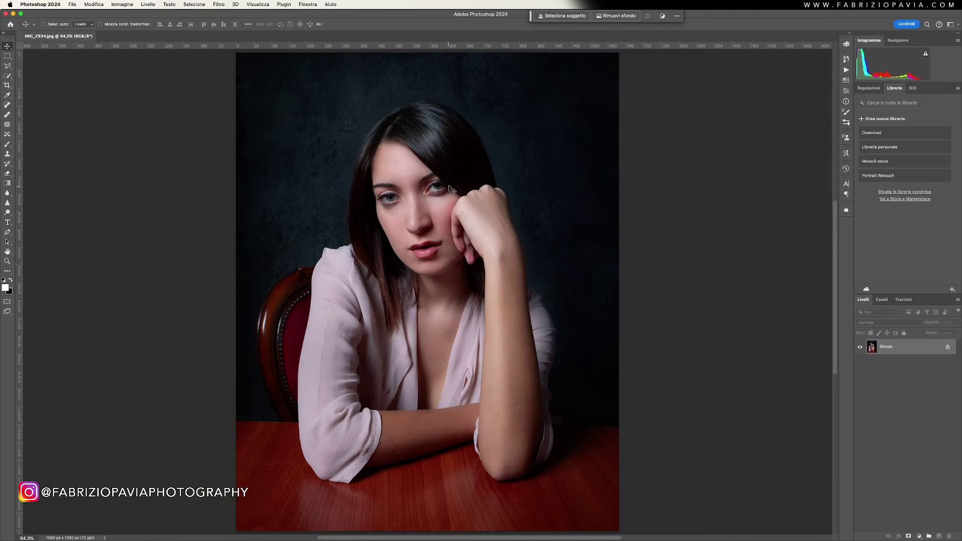
Step: In Dimensione immagine, set Ricampiona to Mantieni dettagli 2.0 and Larghezza to 3000 px
click(115, 5)
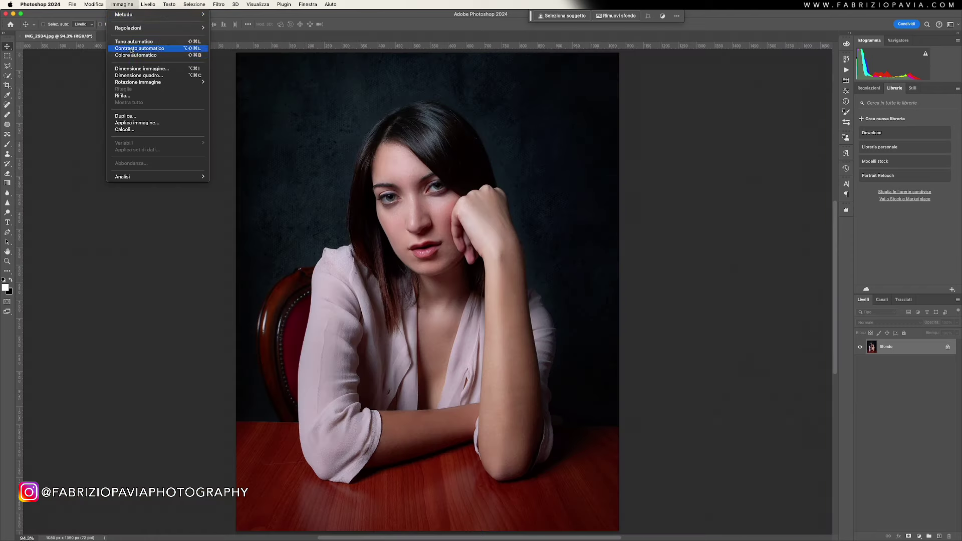
click(139, 68)
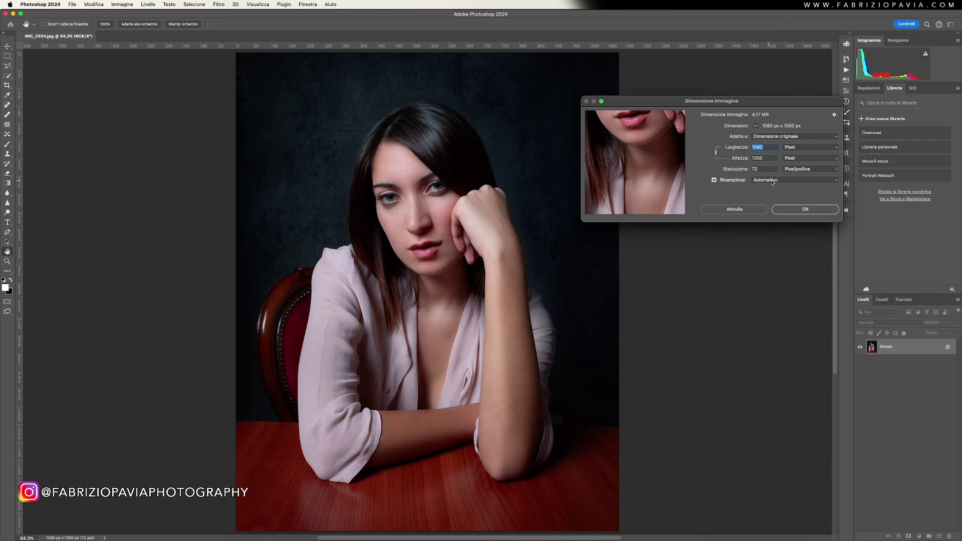
click(772, 182)
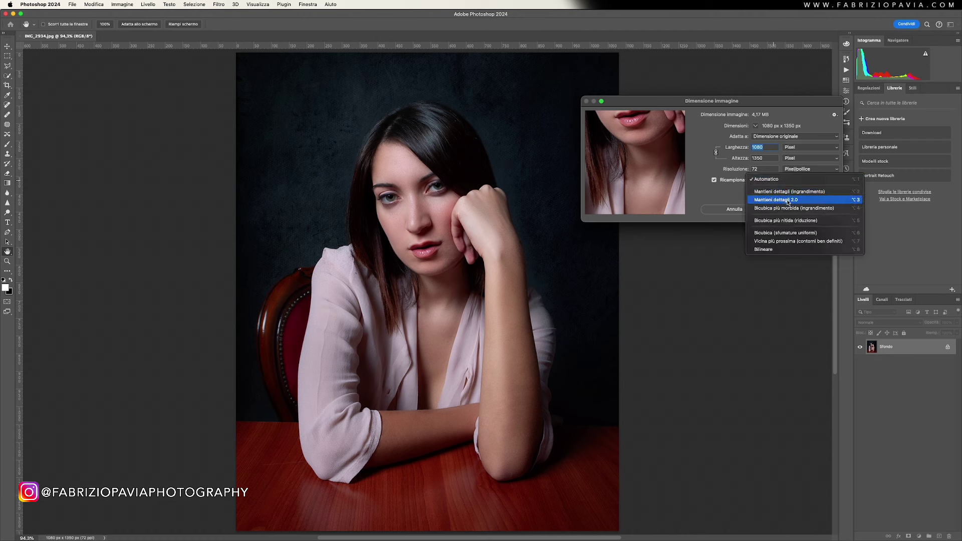
click(786, 200)
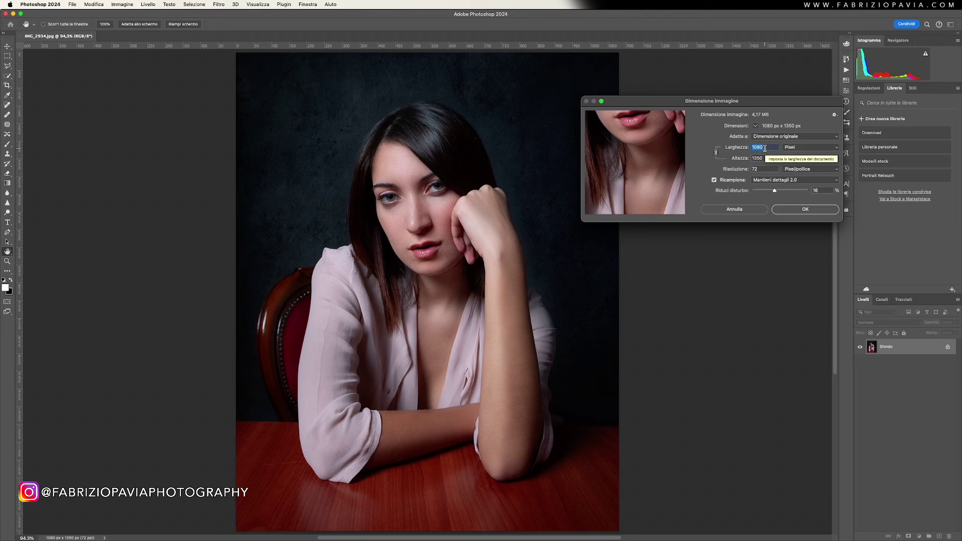
text(30)
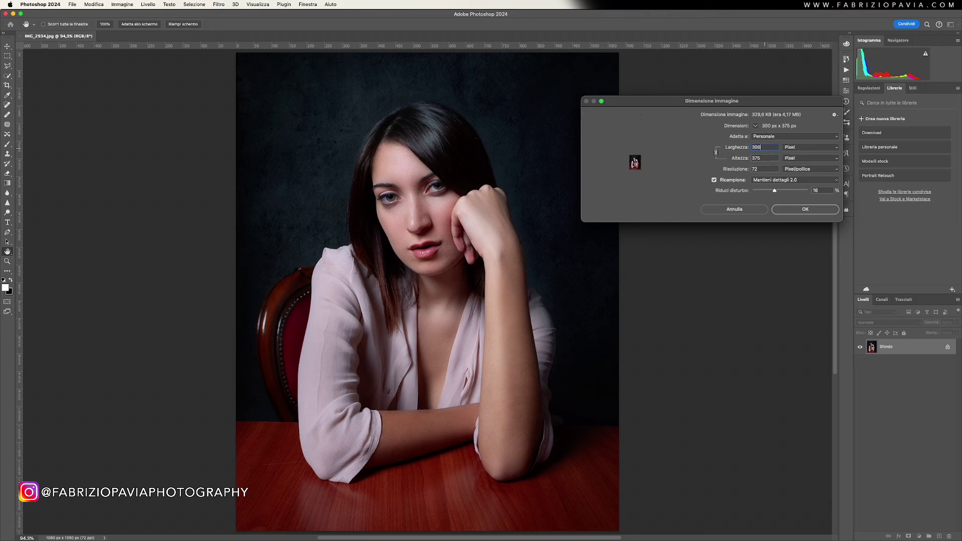
text(00)
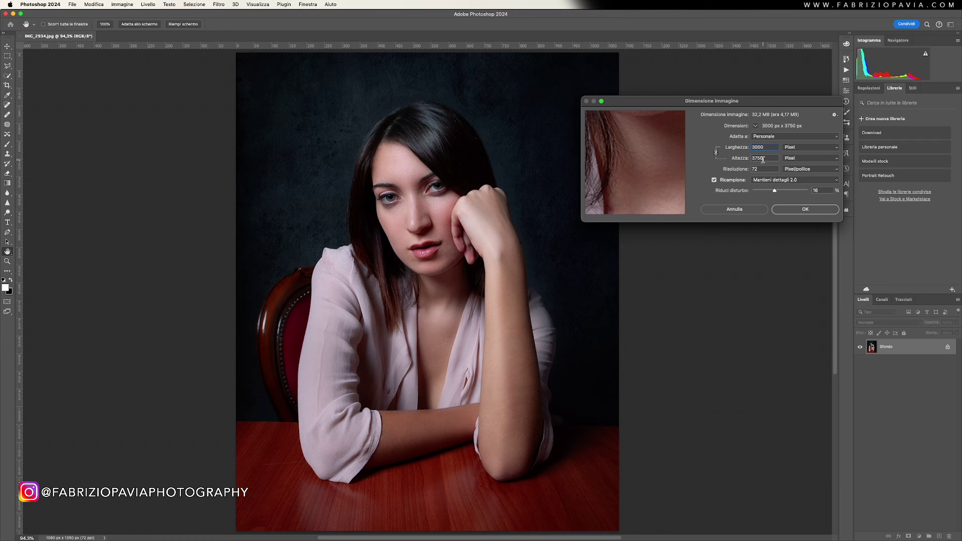
Step: Inspect the lips and eye at 200% in the preview and compare with the original
mouse_move(649, 142)
mouse_down()
mouse_move(640, 213)
mouse_move(638, 200)
mouse_up()
mouse_move(642, 137)
mouse_down()
mouse_move(644, 190)
mouse_move(647, 155)
mouse_move(659, 155)
mouse_up()
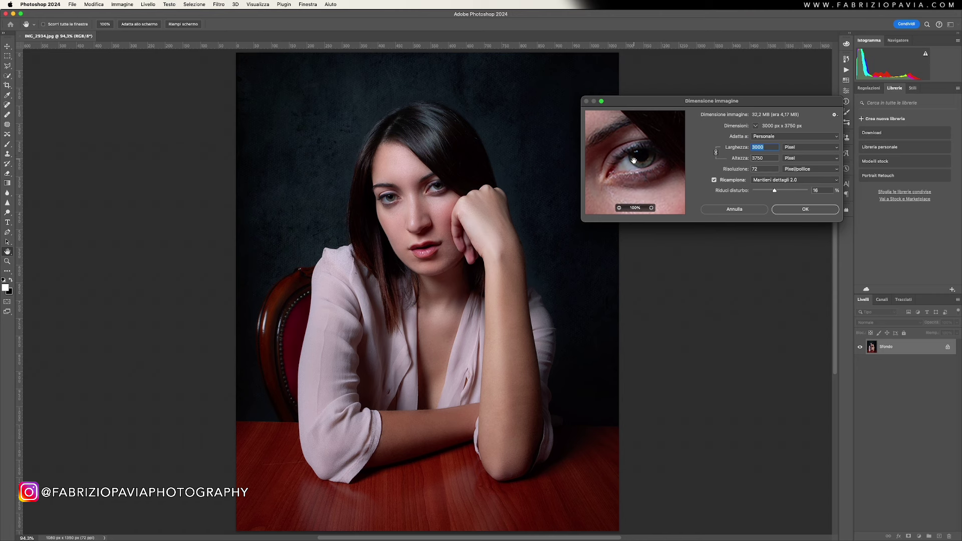
mouse_move(636, 163)
click(652, 208)
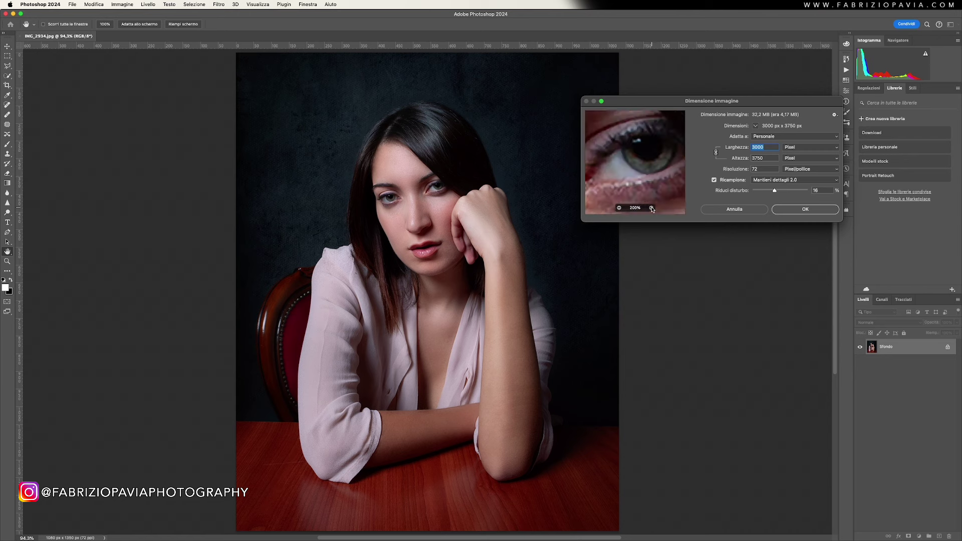
click(668, 122)
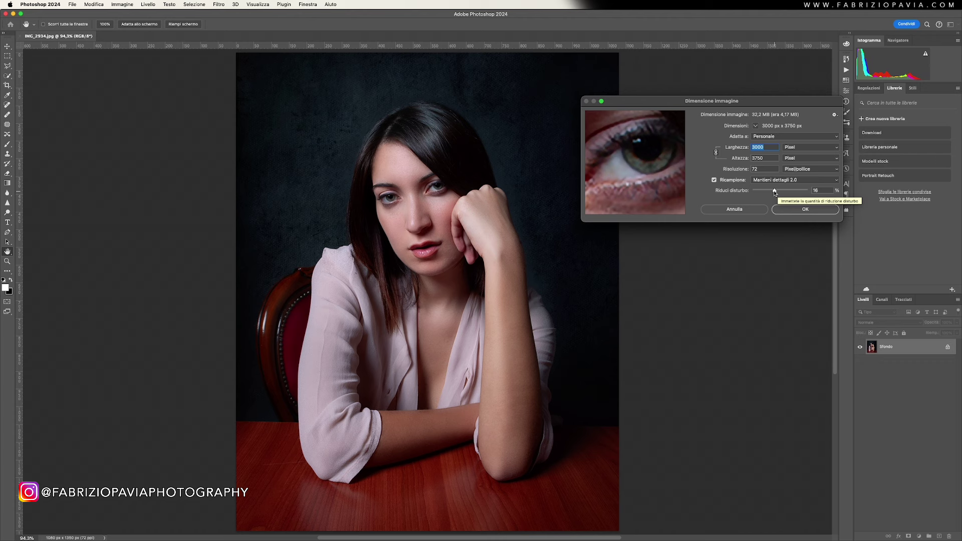
Step: Set Riduci disturbo to a slight value of about 3
drag(775, 193, 809, 192)
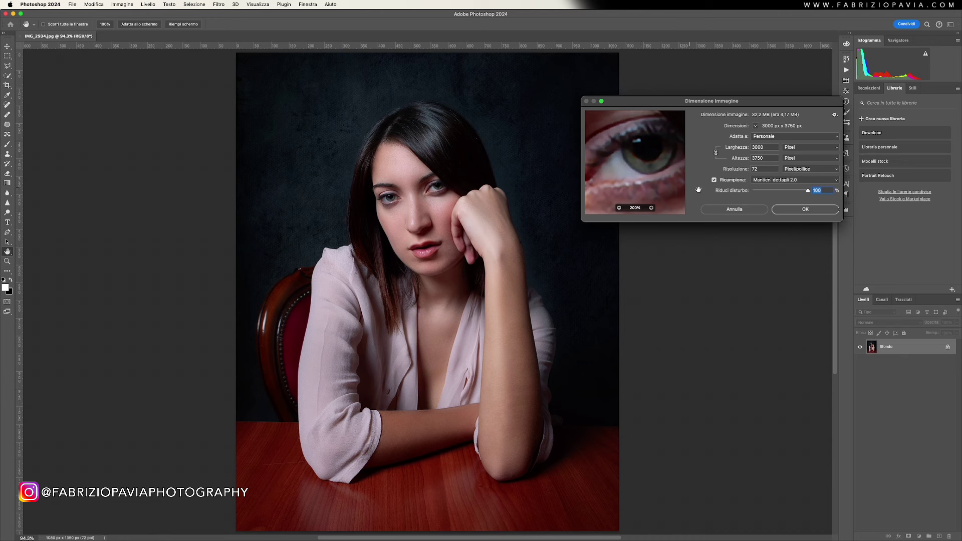
click(761, 192)
drag(760, 192, 751, 192)
drag(753, 192, 775, 193)
Step: Apply the 3000 × 3750 px upscale and zoom in to inspect the eyes' detail
click(792, 212)
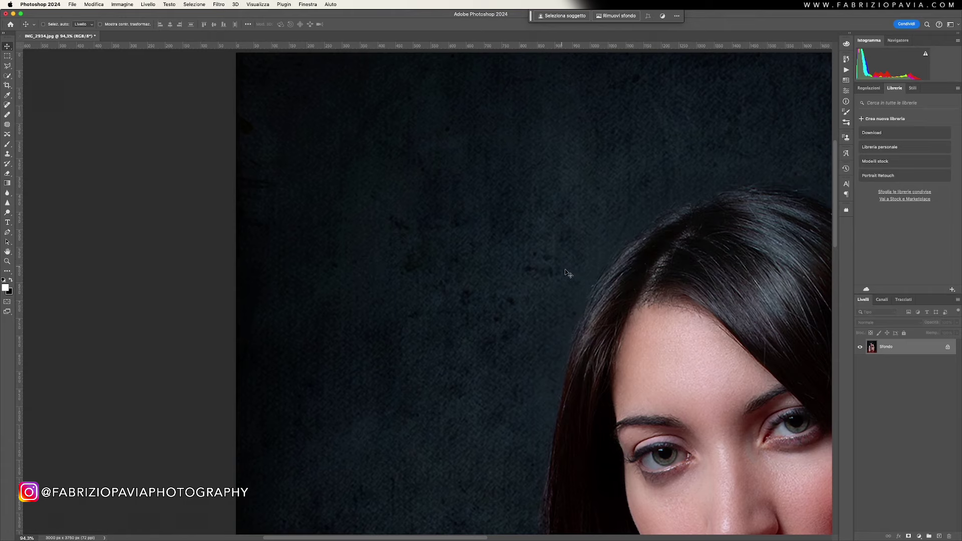
scroll(567, 273, down, 5)
scroll(494, 239, right, 5)
scroll(494, 239, down, 3)
scroll(494, 239, right, 3)
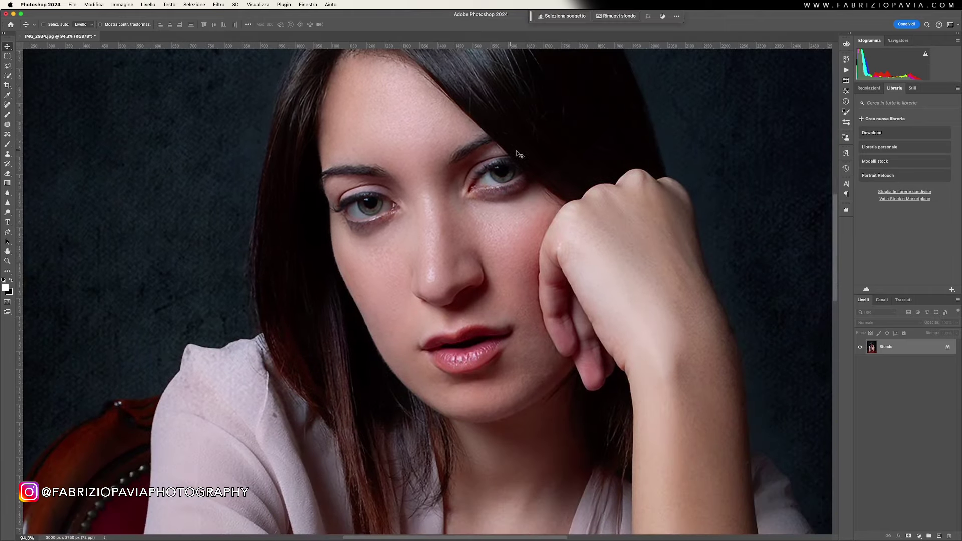
scroll(515, 206, up, 5)
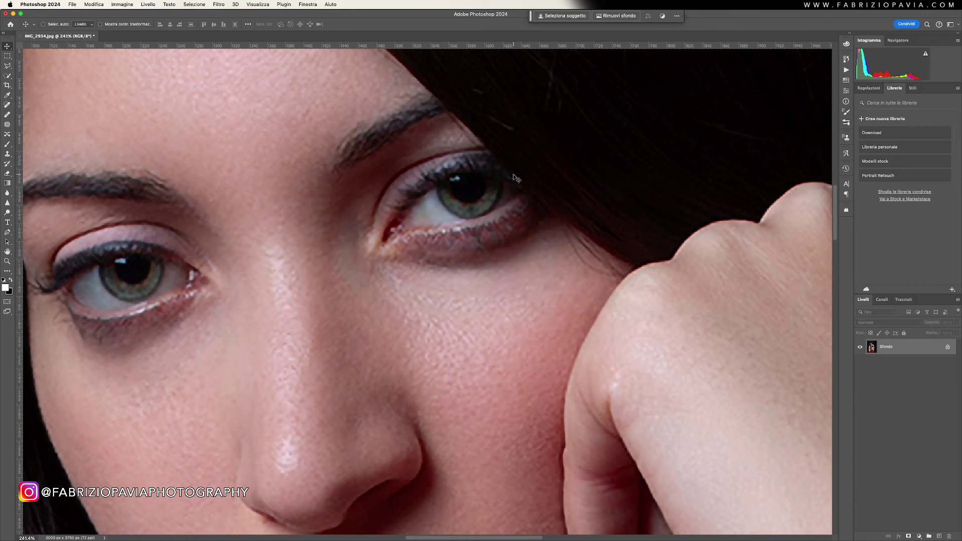
scroll(514, 176, down, 3)
scroll(514, 176, down, 2)
scroll(514, 175, down, 2)
scroll(514, 176, down, 1)
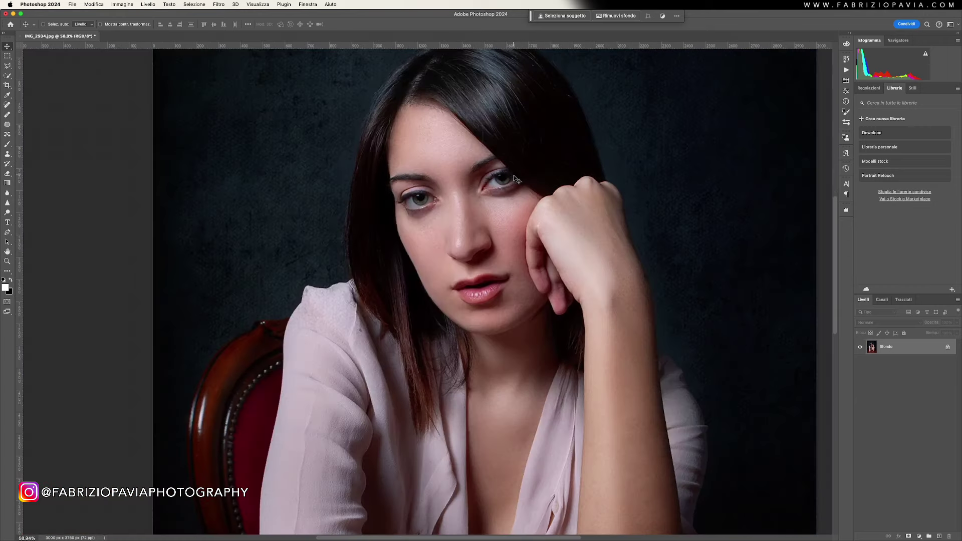
scroll(514, 201, up, 3)
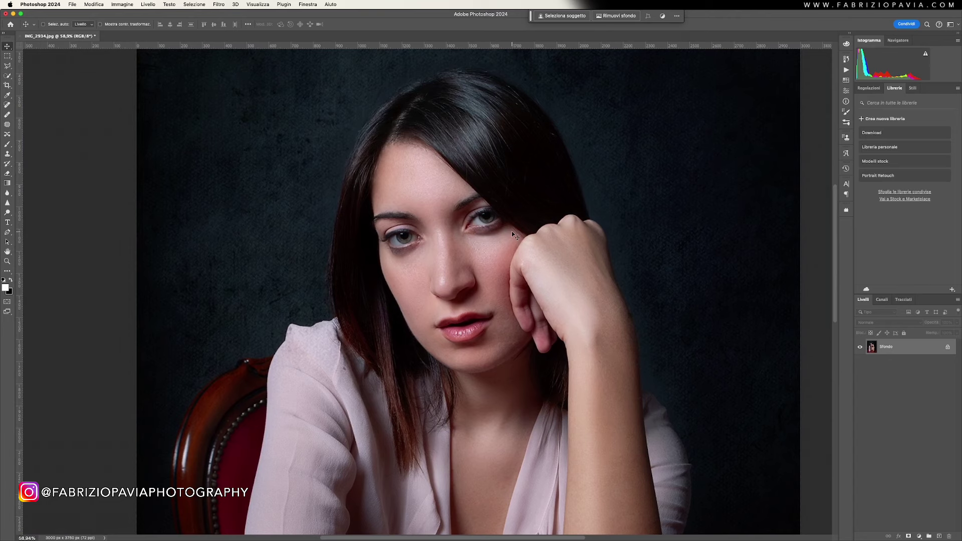
Step: Fit the whole upscaled portrait on screen
key(super+0)
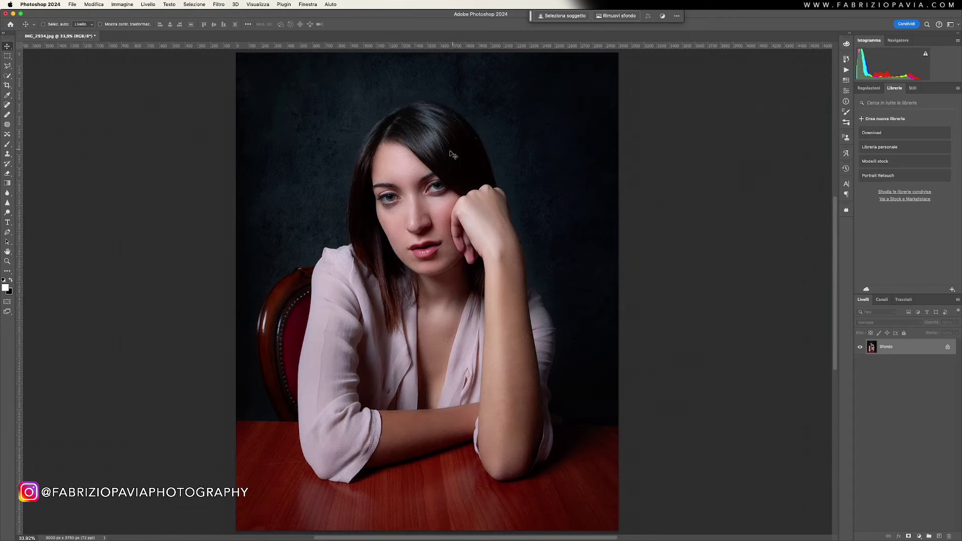
scroll(439, 123, up, 2)
scroll(436, 121, up, 2)
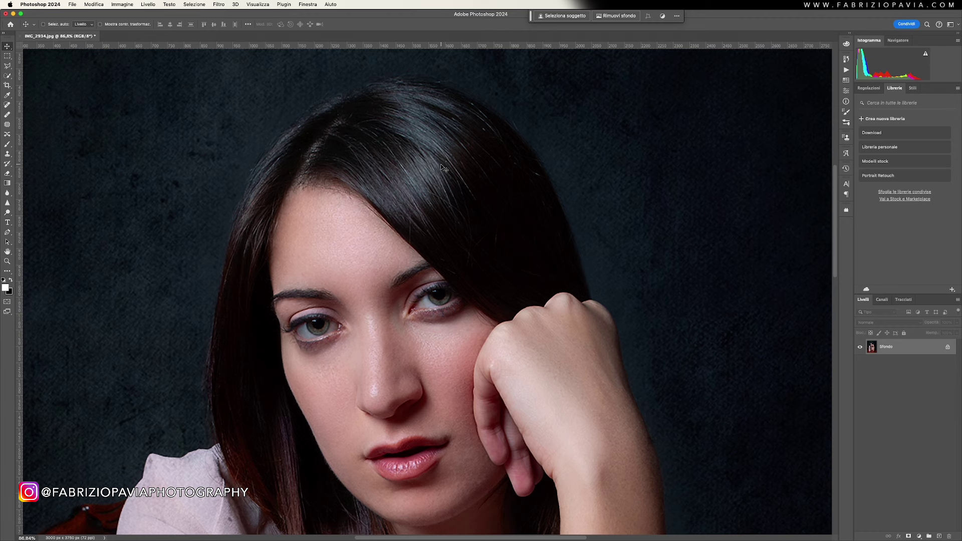
key(super+0)
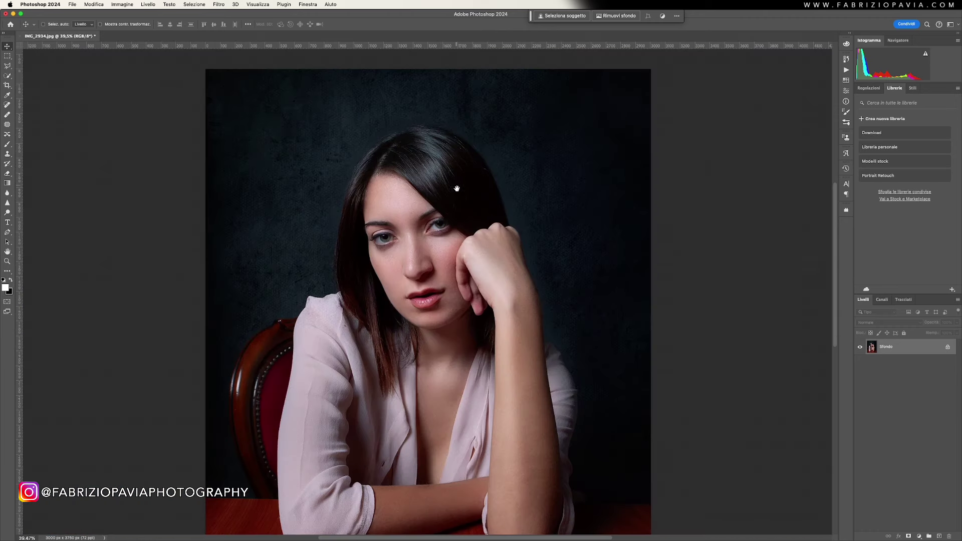
drag(455, 189, 459, 159)
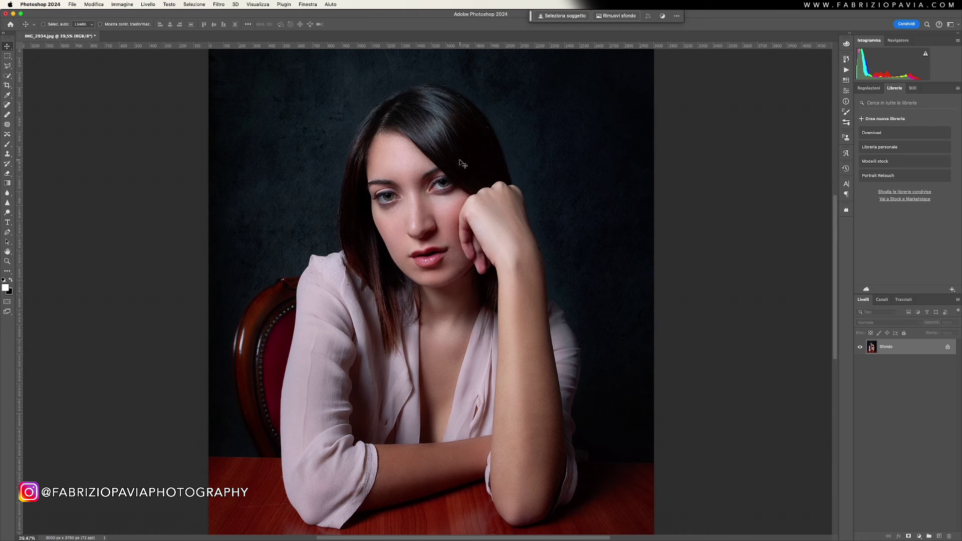
key(super+0)
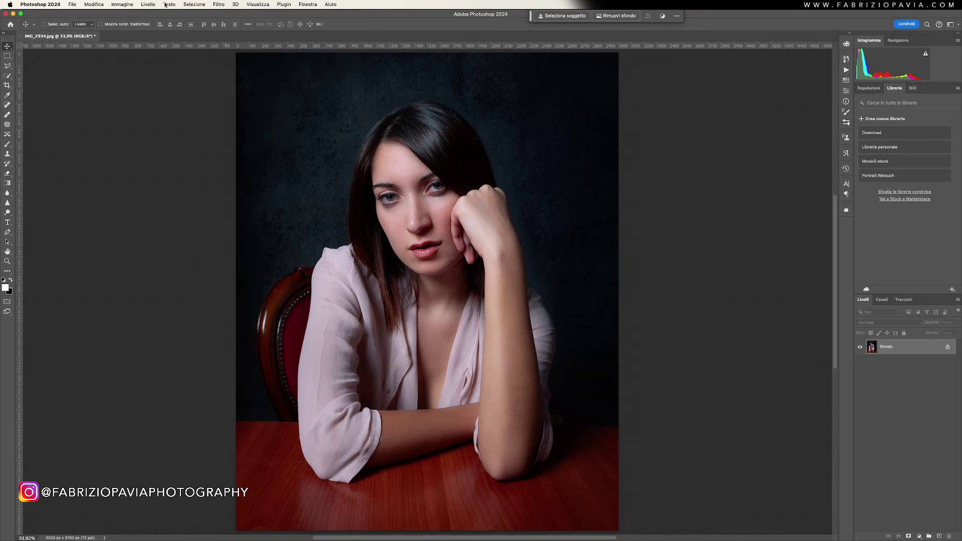
Step: Try Image Size with Resample off and resolution 300, then cancel without resizing
click(122, 4)
click(142, 69)
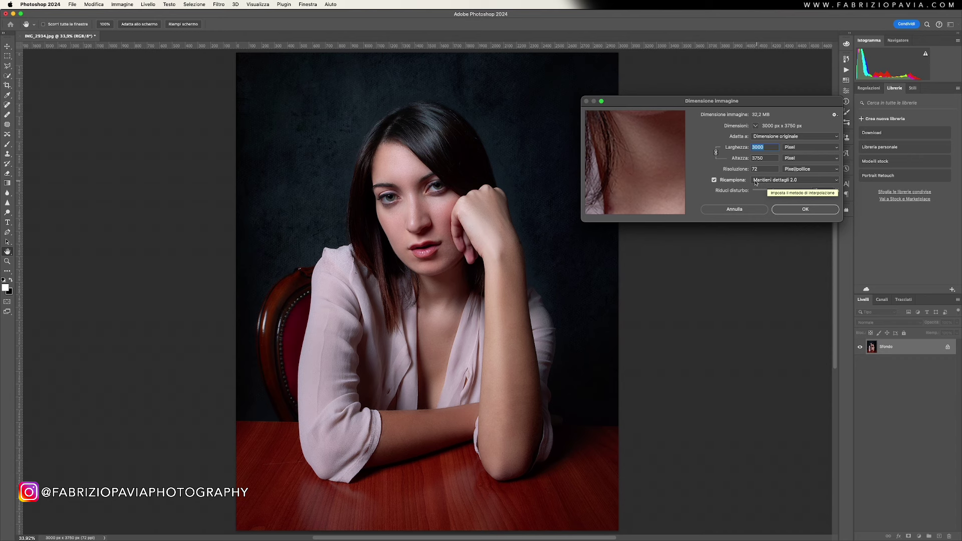
click(715, 180)
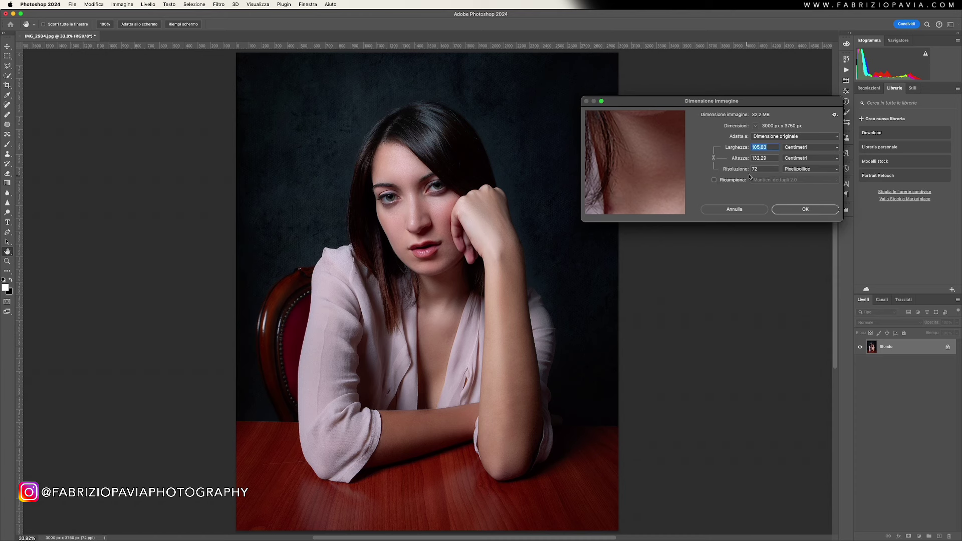
click(763, 169)
text(300)
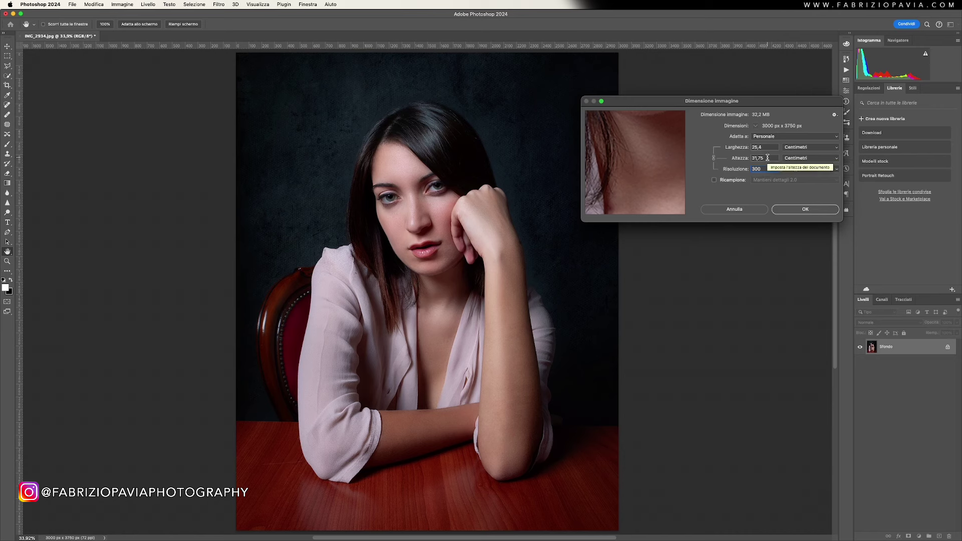
click(735, 209)
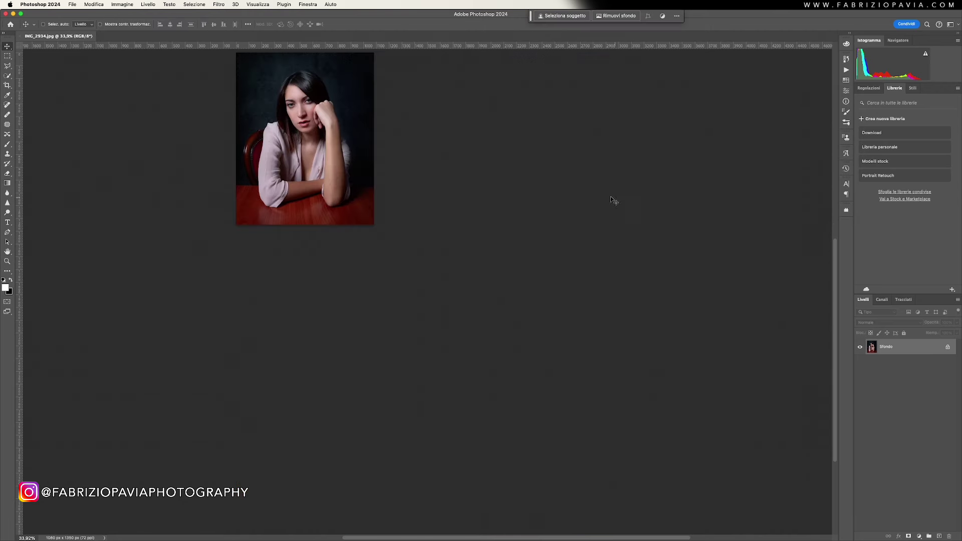
Step: Fit the portrait in the window and reopen Image Size, cancelling it unchanged at 1080 × 1350 px
key(ctrl+0)
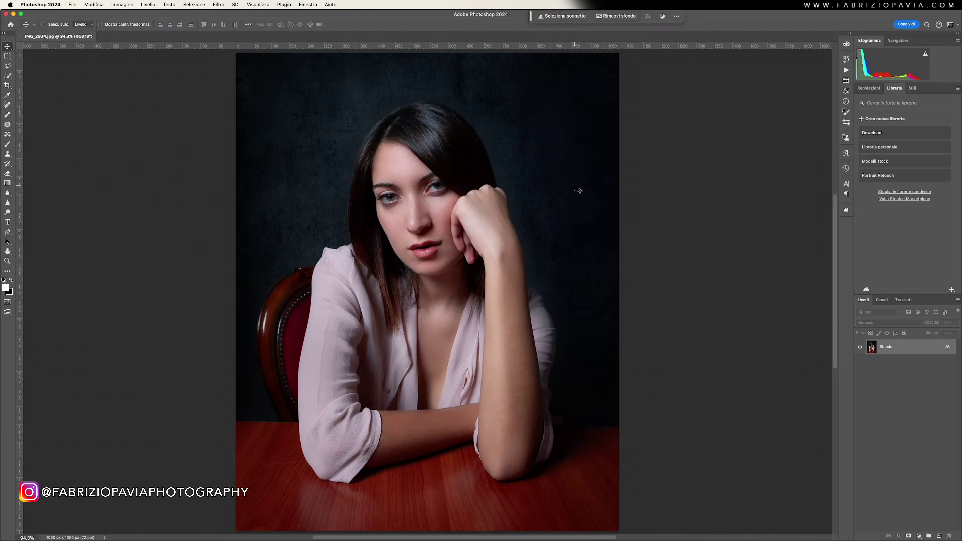
click(124, 5)
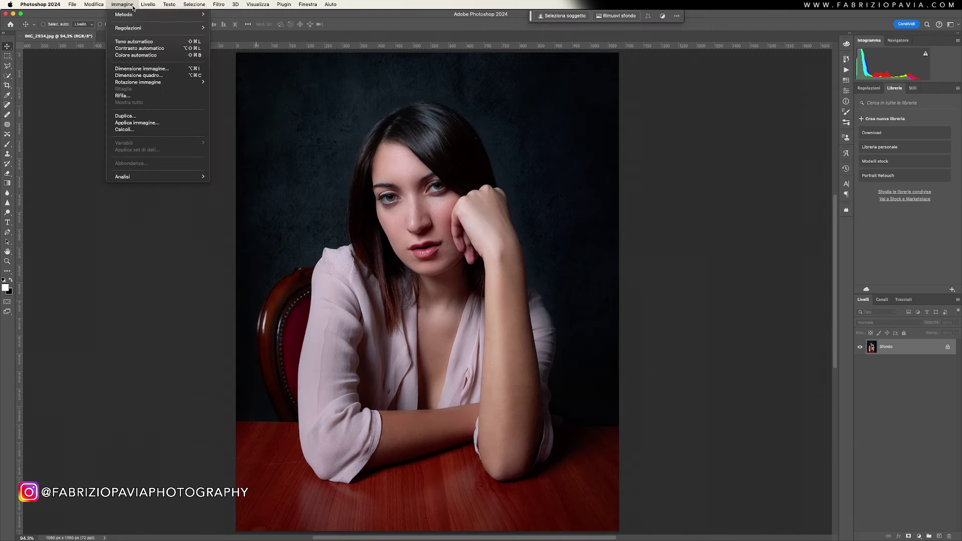
click(156, 68)
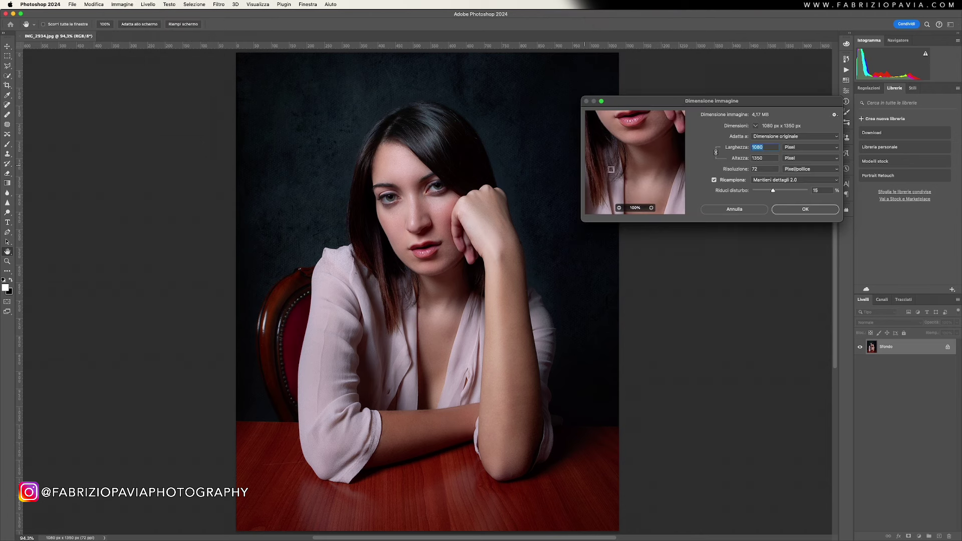
click(740, 210)
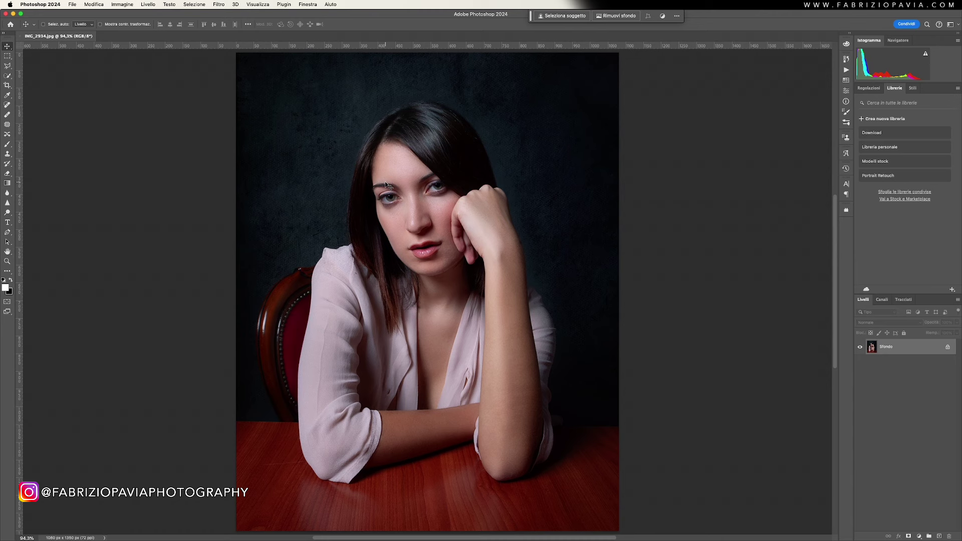
click(219, 4)
Step: Turn on Super Zoom in Neural Filters and raise the enlargement to 4x (4320 × 5400 px)
click(239, 43)
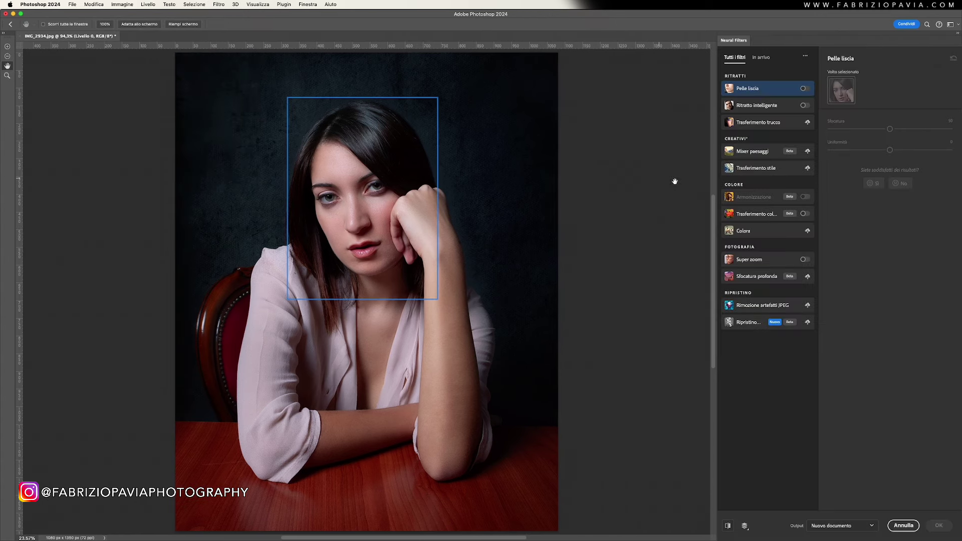
click(749, 258)
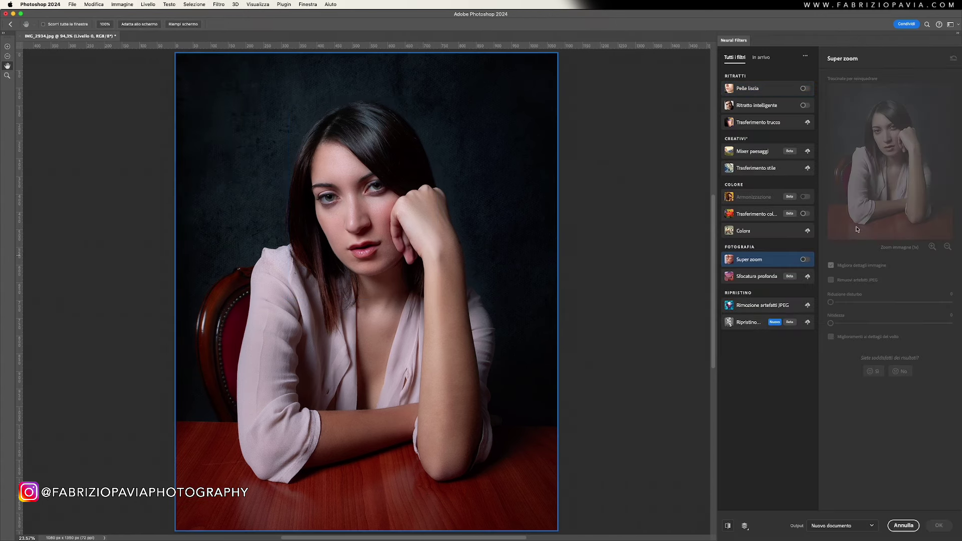
click(808, 260)
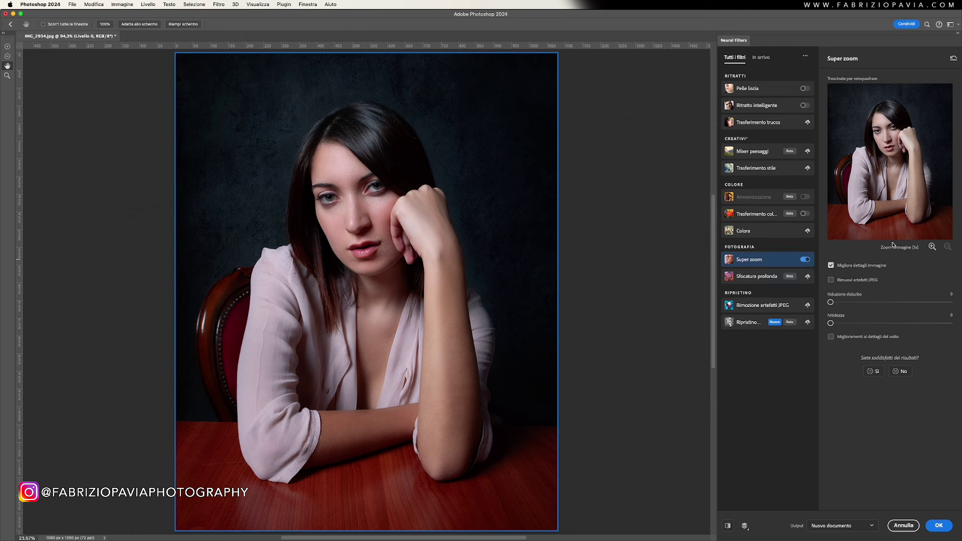
click(932, 247)
click(932, 247)
scroll(370, 192, up, 3)
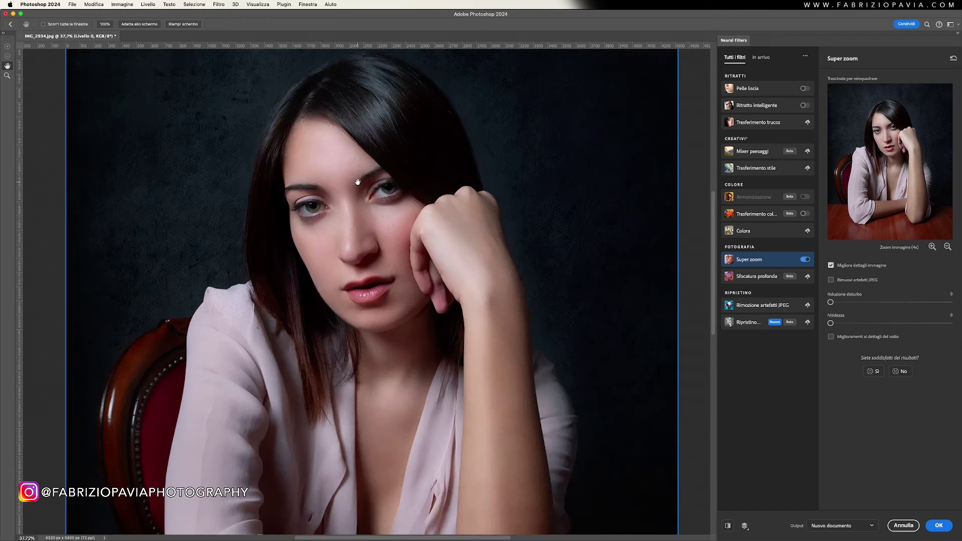
scroll(357, 181, up, 3)
scroll(357, 181, up, 3)
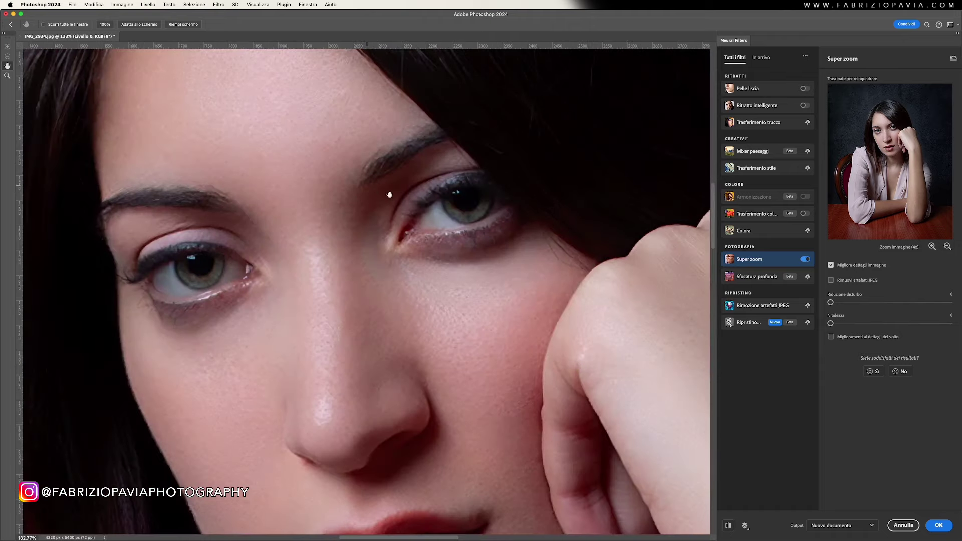
mouse_move(437, 216)
mouse_down()
mouse_move(388, 240)
mouse_move(376, 230)
mouse_up()
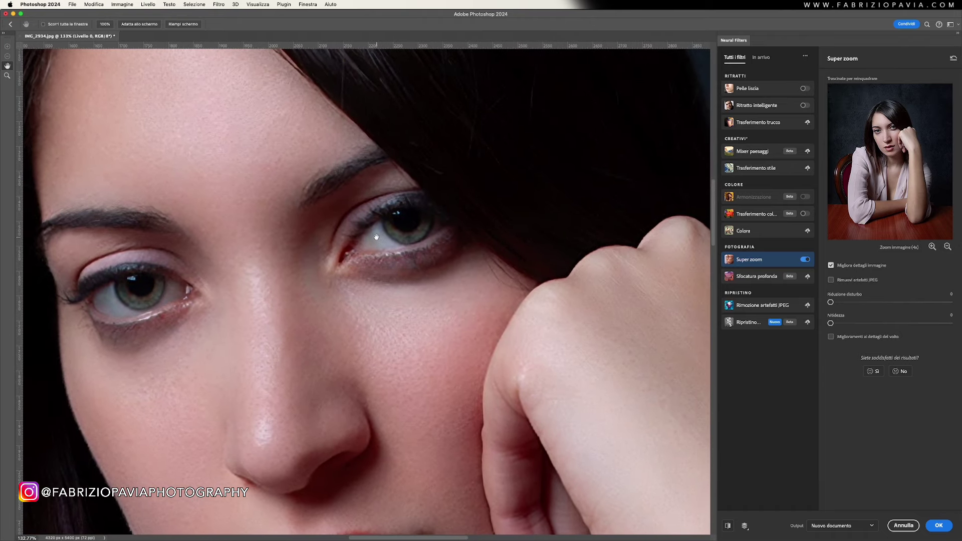
click(831, 280)
scroll(390, 250, down, 3)
scroll(389, 245, down, 3)
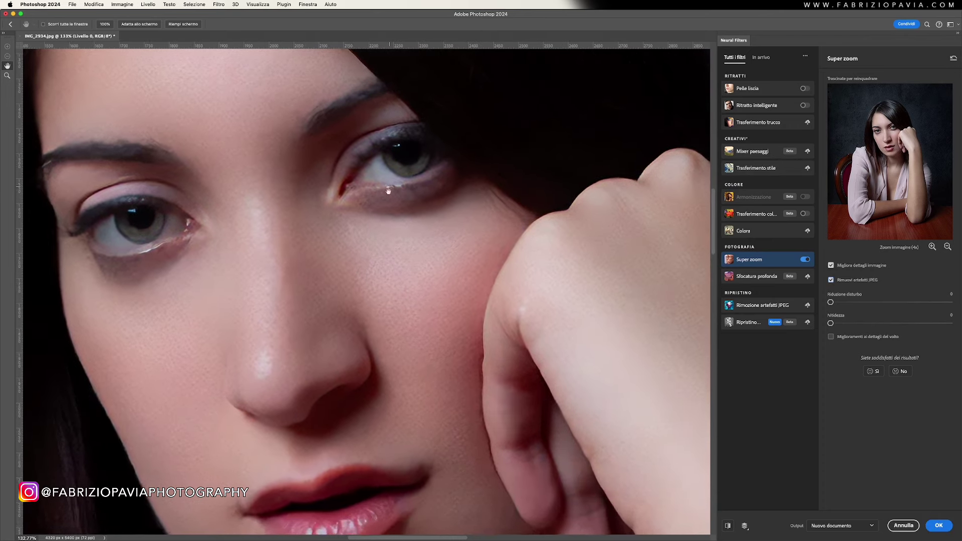
scroll(389, 241, down, 3)
scroll(390, 235, down, 3)
scroll(390, 236, down, 3)
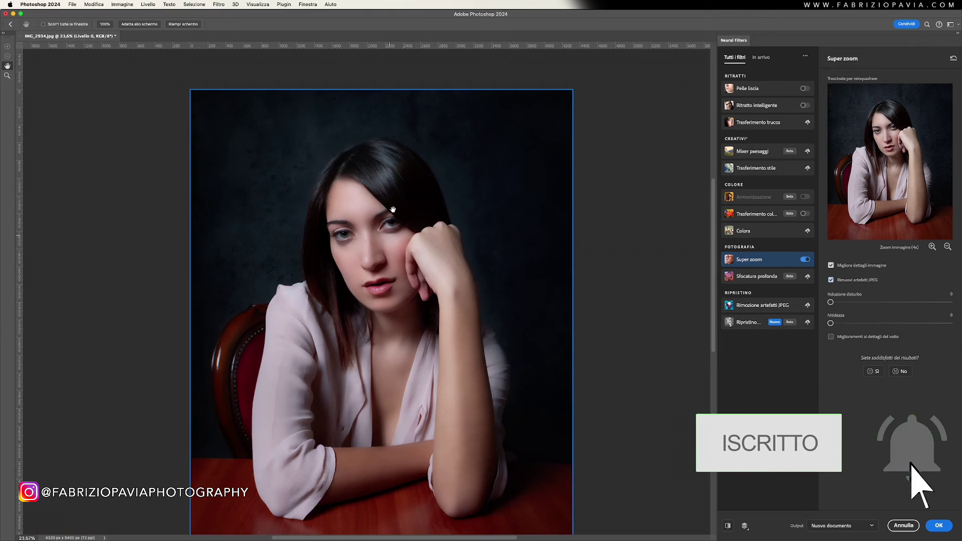
scroll(393, 209, up, 3)
scroll(393, 216, up, 3)
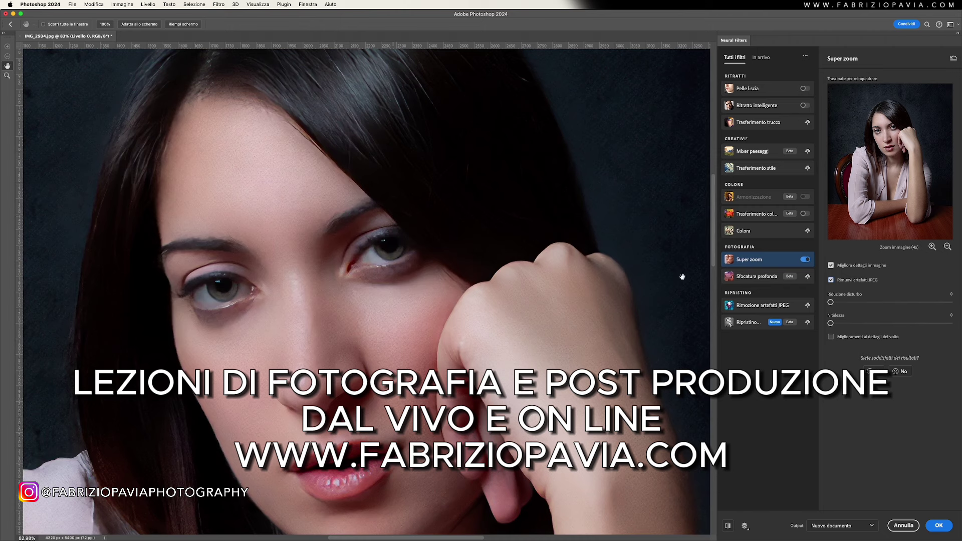
click(831, 280)
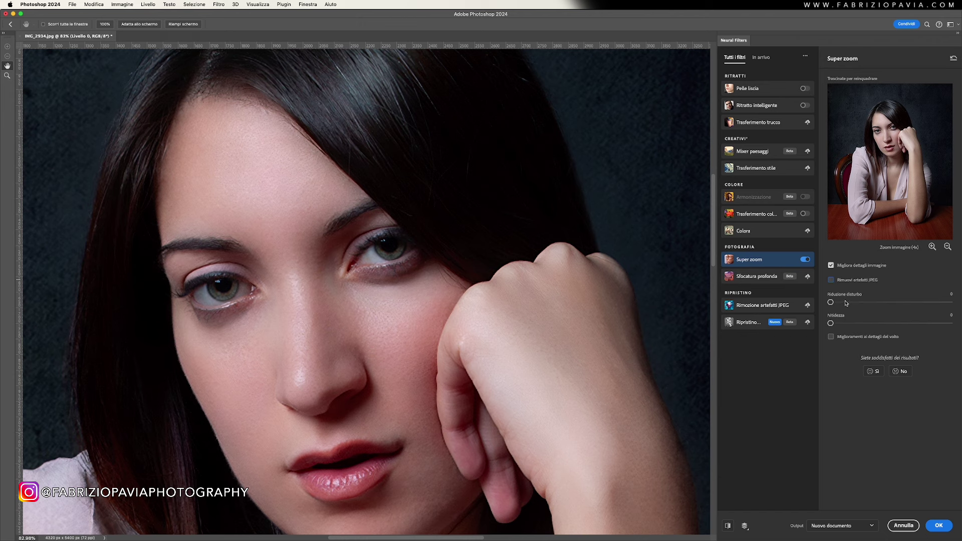
Step: Return Riduzione disturbo to 0 and raise Super Zoom's Nitidezza to 19, then zoom out
drag(831, 302, 907, 303)
drag(906, 302, 822, 306)
click(831, 325)
drag(830, 325, 907, 324)
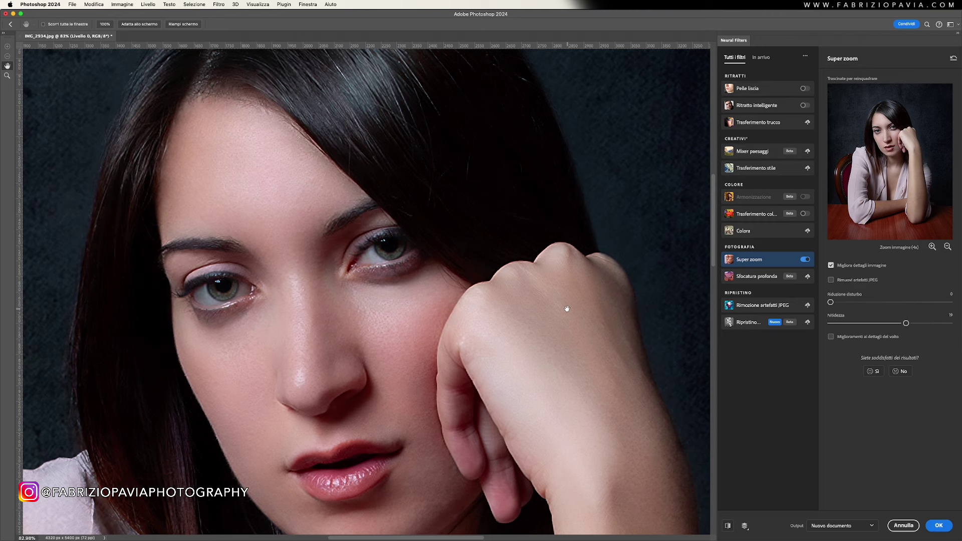
scroll(495, 296, down, 3)
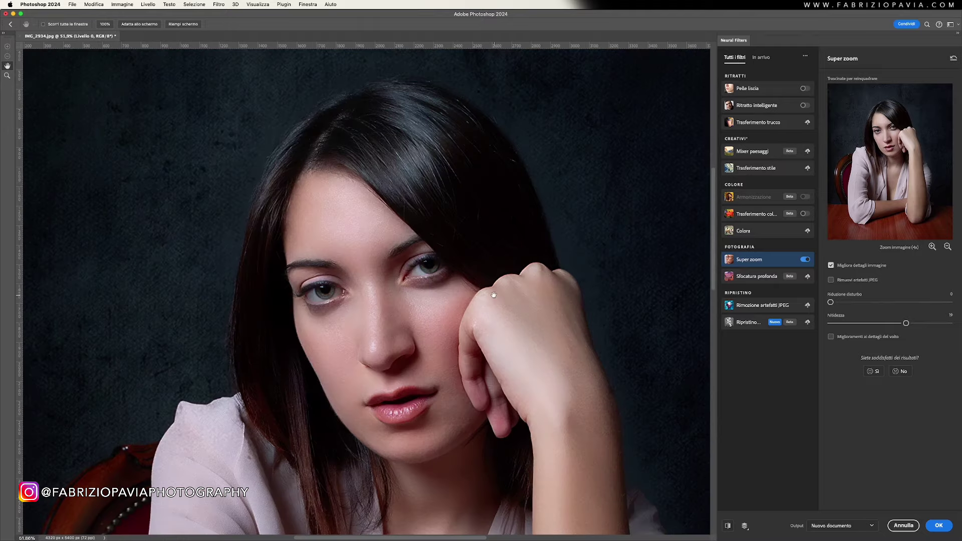
scroll(482, 290, down, 3)
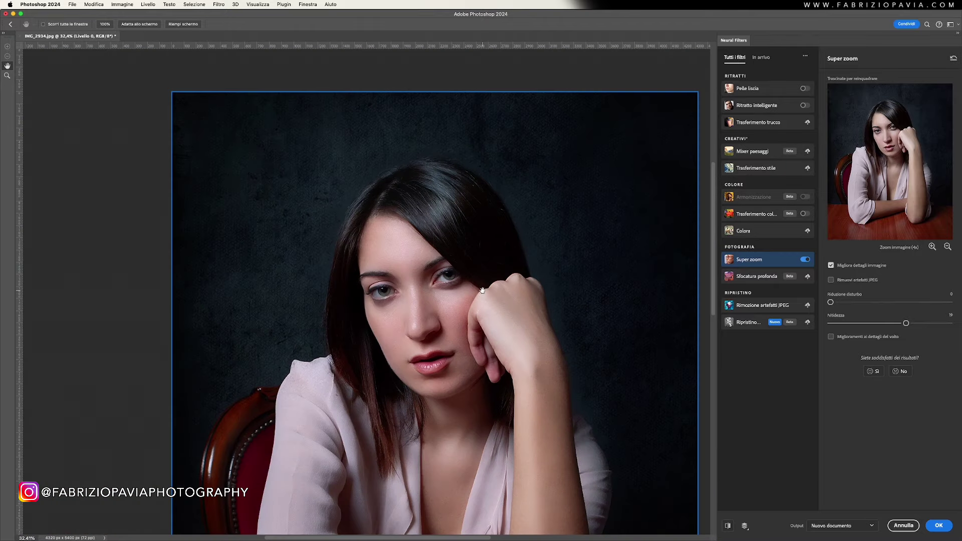
scroll(483, 290, down, 2)
scroll(441, 250, down, 2)
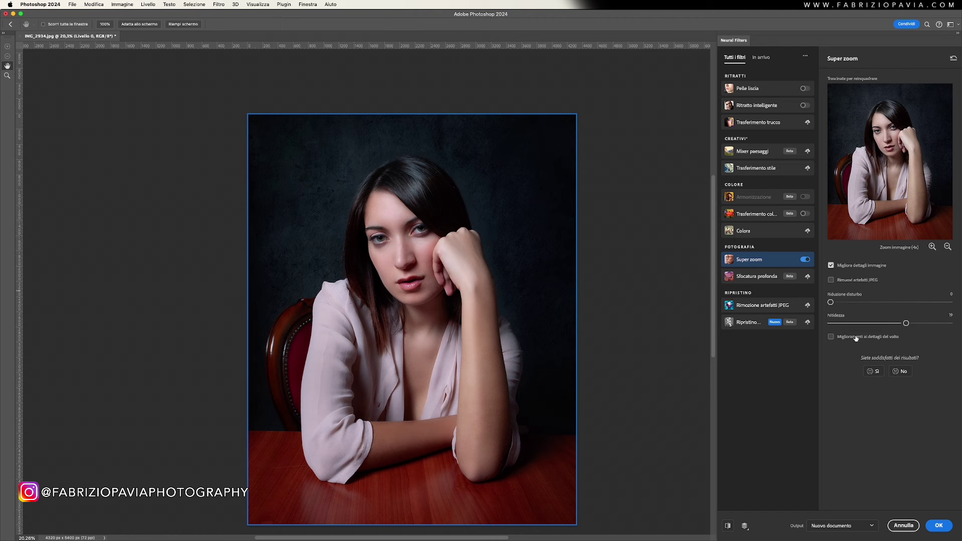
Step: Tick Miglioramenti ai dettagli del volto and output Super Zoom as a new 4320 × 5400 px document
click(831, 338)
scroll(423, 231, up, 5)
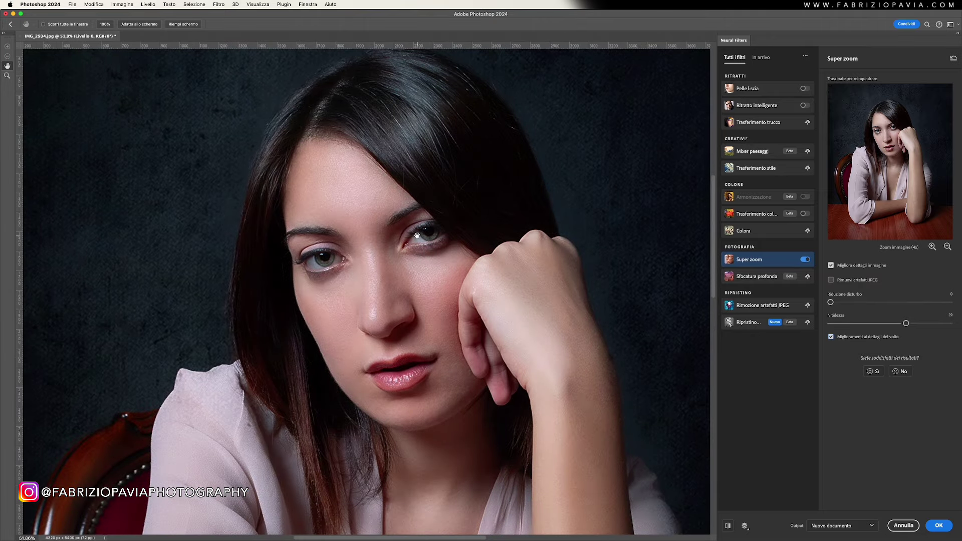
scroll(418, 235, down, 2)
scroll(417, 235, down, 2)
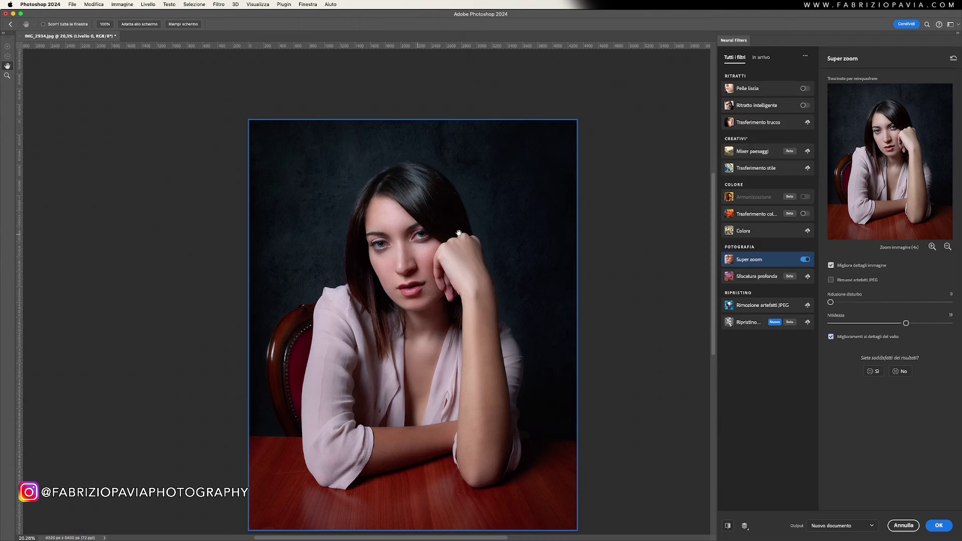
drag(482, 236, 482, 223)
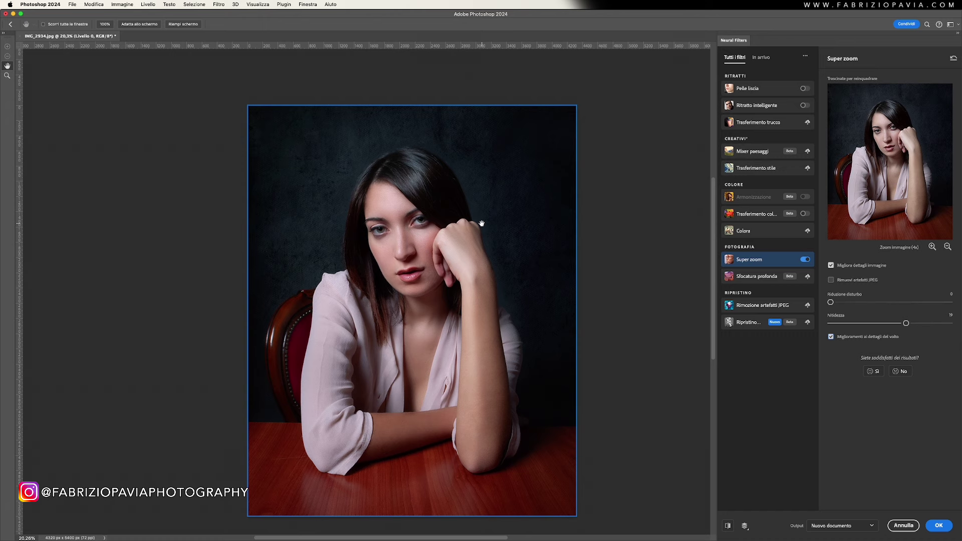
click(939, 526)
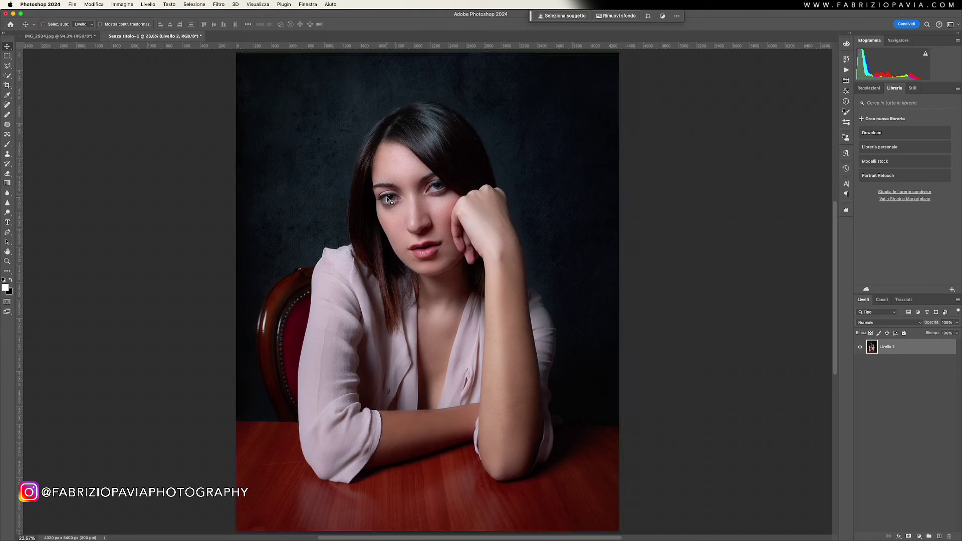
click(129, 5)
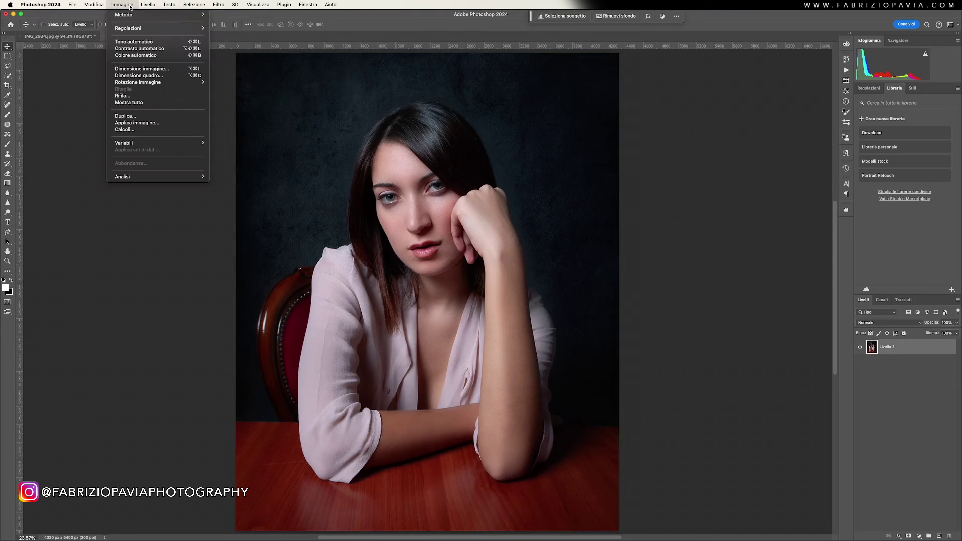
click(143, 69)
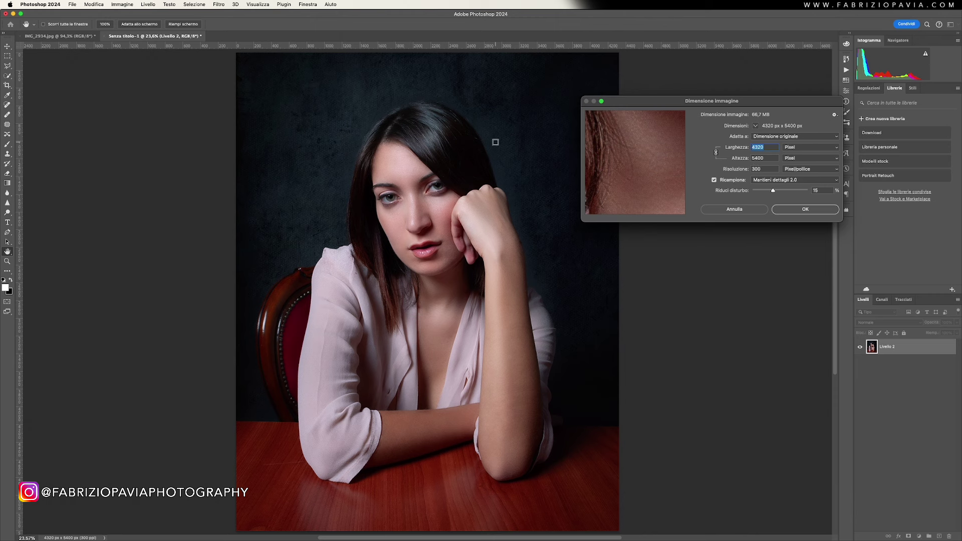
key(Return)
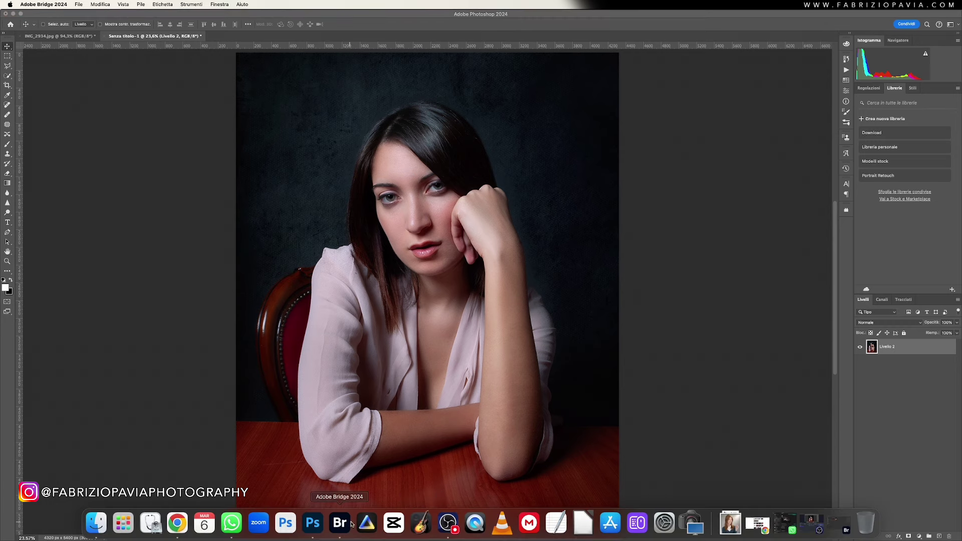
Step: Switch to Bridge and open IMG_2934.jpg from the Esempio folder in Camera Raw
click(352, 524)
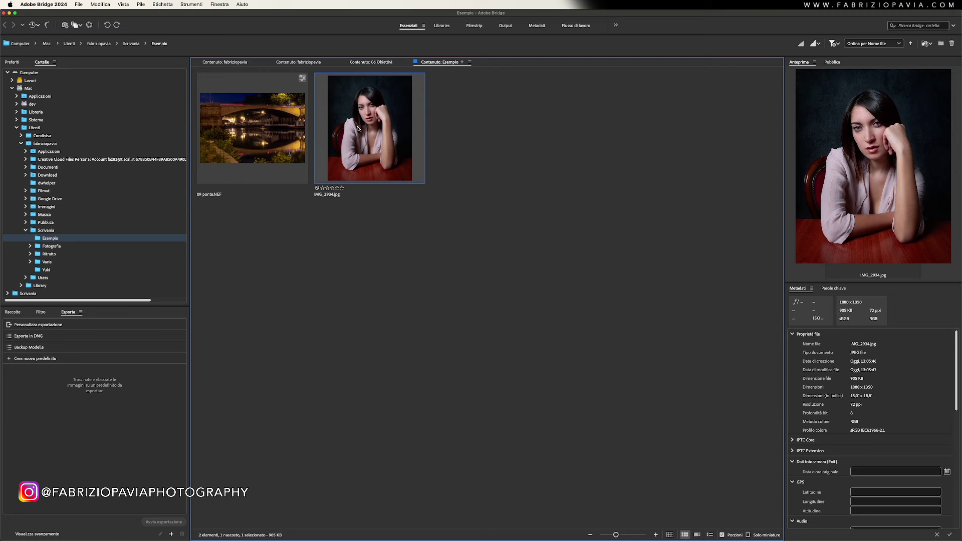
click(90, 25)
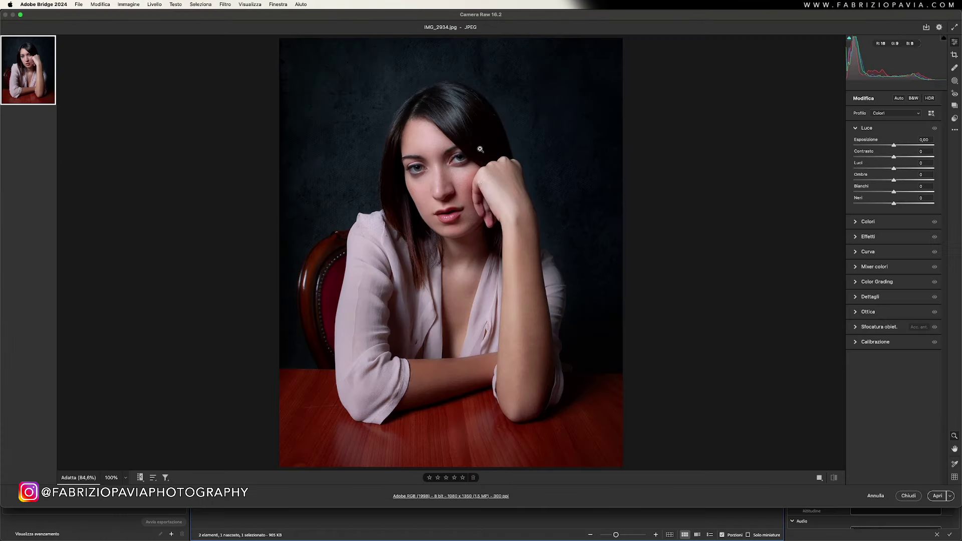
Step: Run Migliora with Super Resolution, comparing the preview, to create a 2160 × 2700 DNG copy
right_click(438, 148)
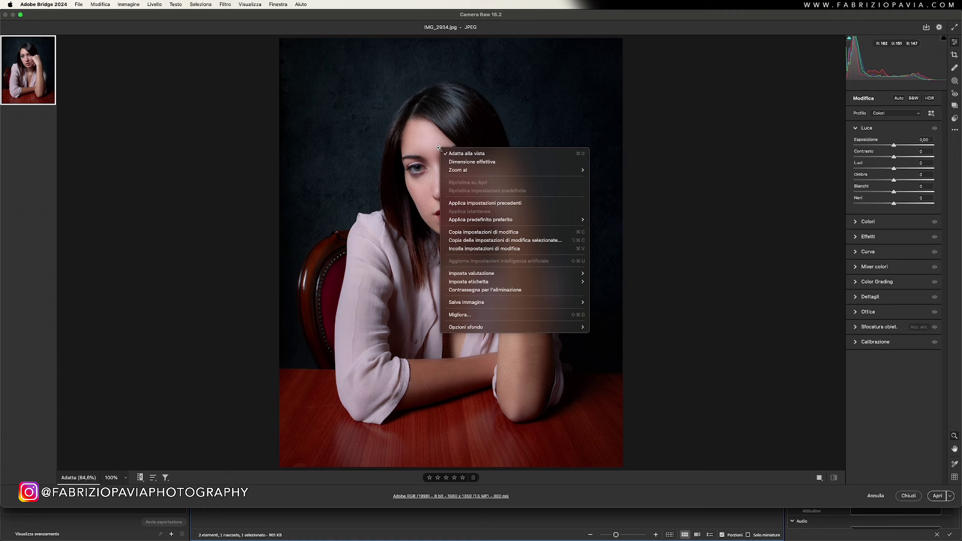
click(470, 315)
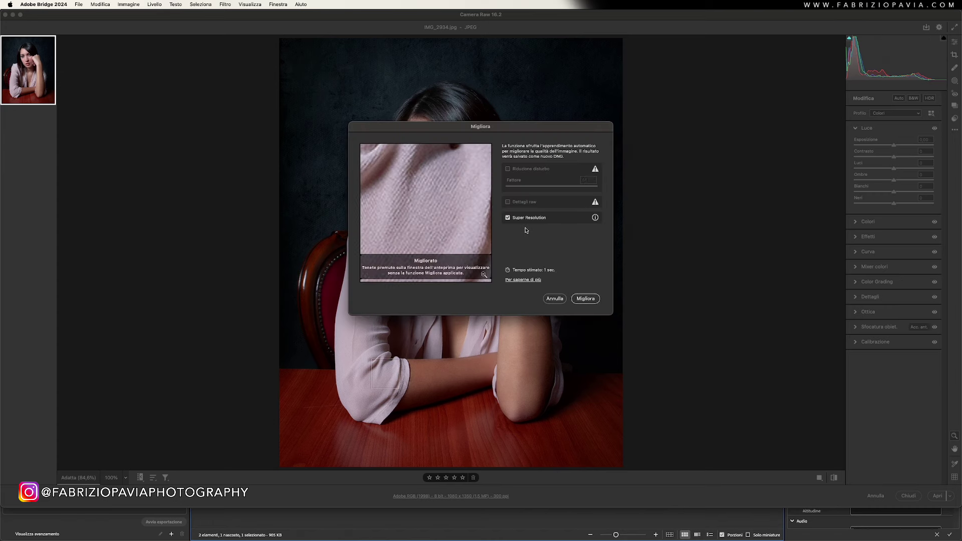
mouse_move(446, 189)
mouse_down()
mouse_move(433, 200)
mouse_move(460, 227)
mouse_up()
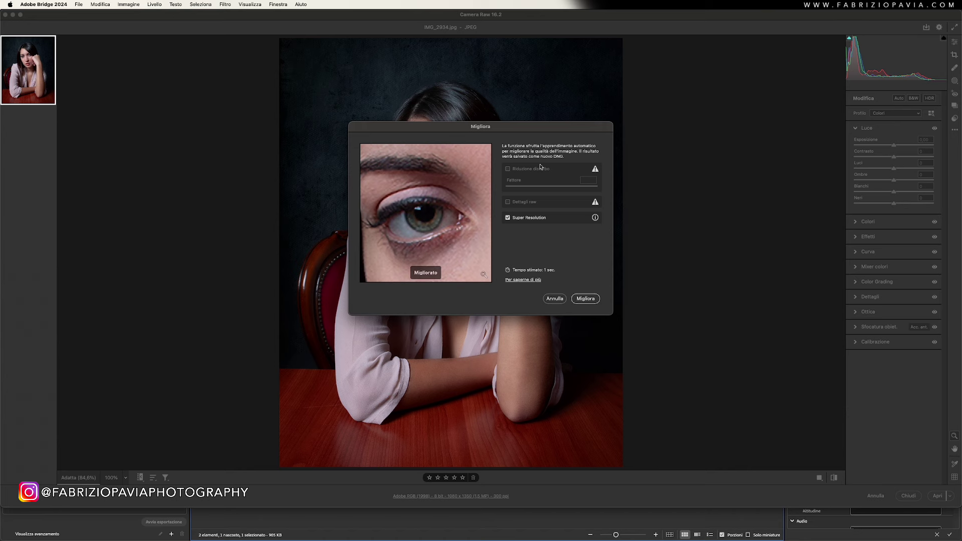
click(437, 213)
click(434, 213)
click(587, 299)
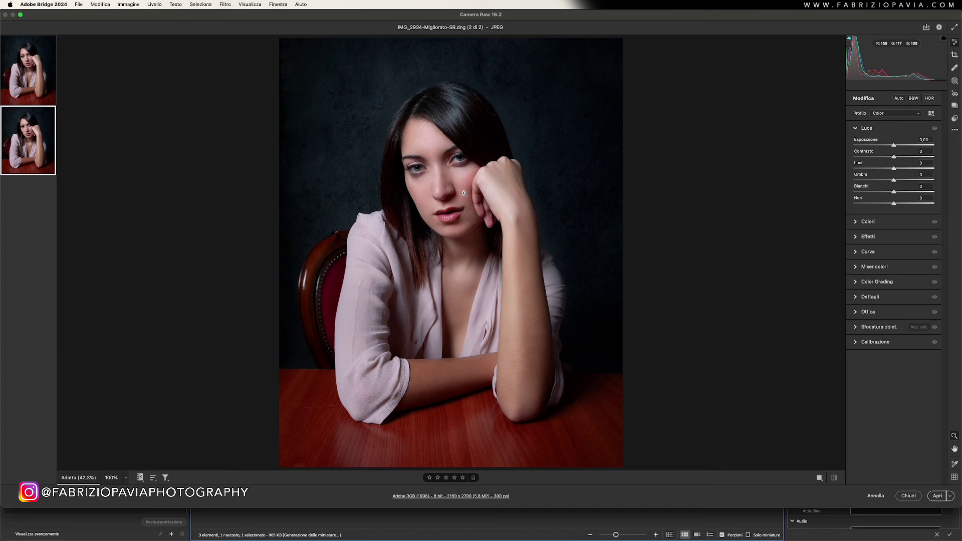
Step: Zoom into the enhanced face, compare it with the original, fit the view, and close Camera Raw
drag(457, 148, 570, 150)
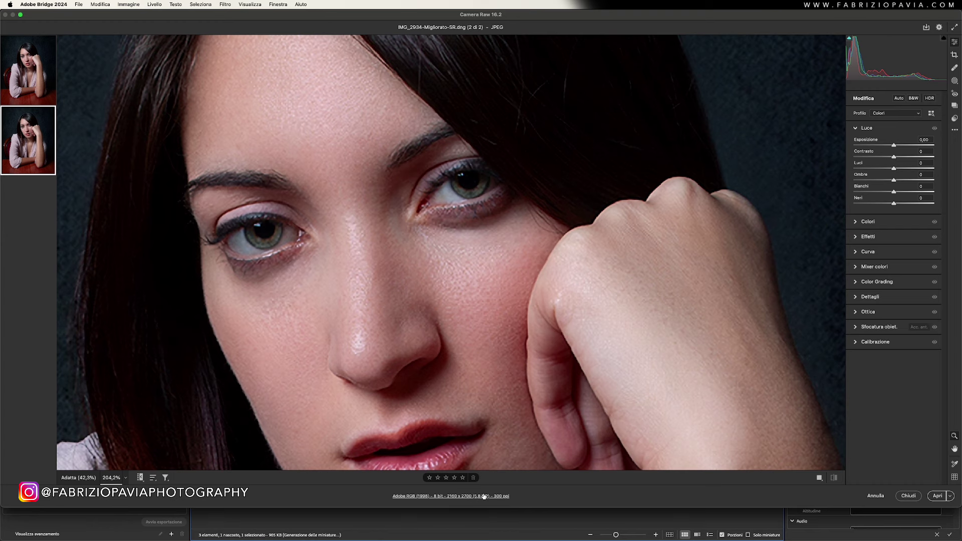
click(39, 44)
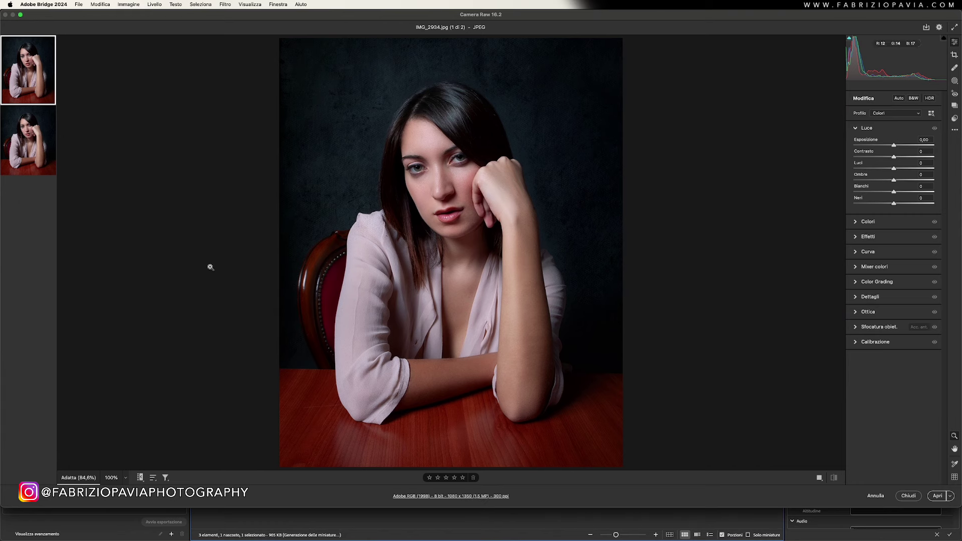
click(22, 153)
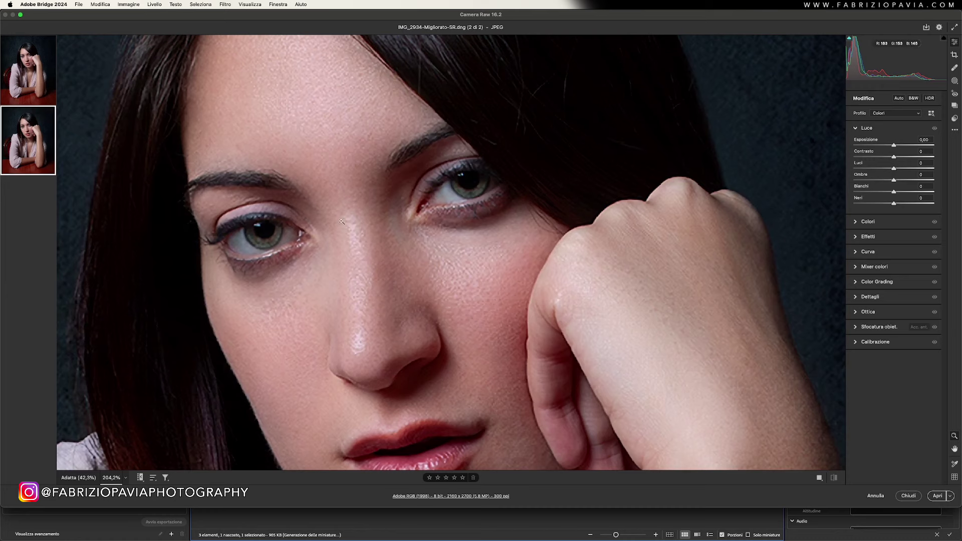
click(369, 224)
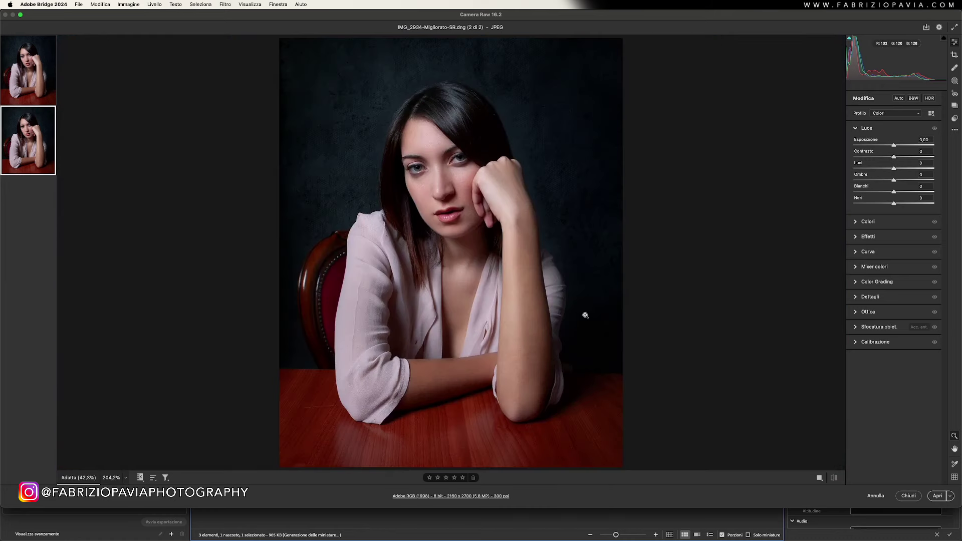
click(870, 498)
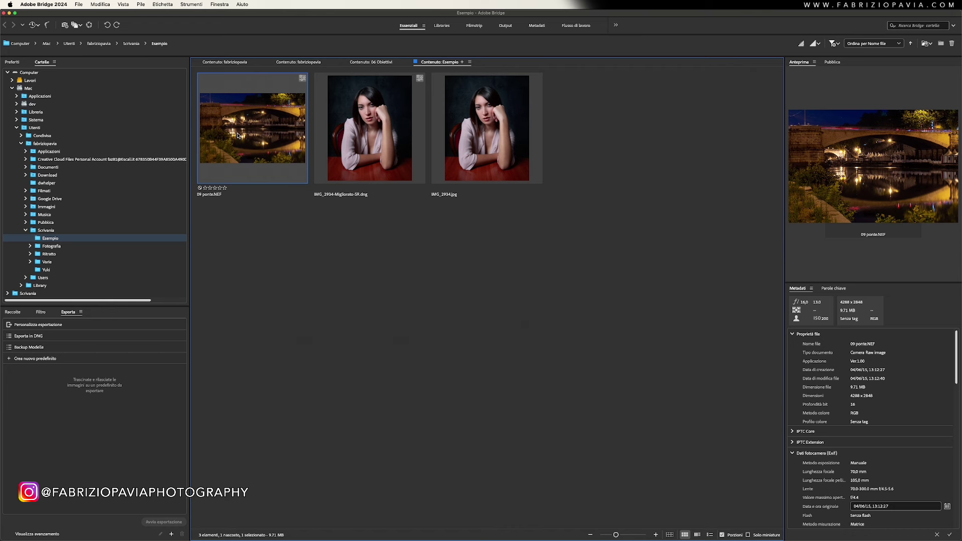
Step: Open the night bridge photo 09 ponte.NEF from Bridge in Camera Raw
click(89, 24)
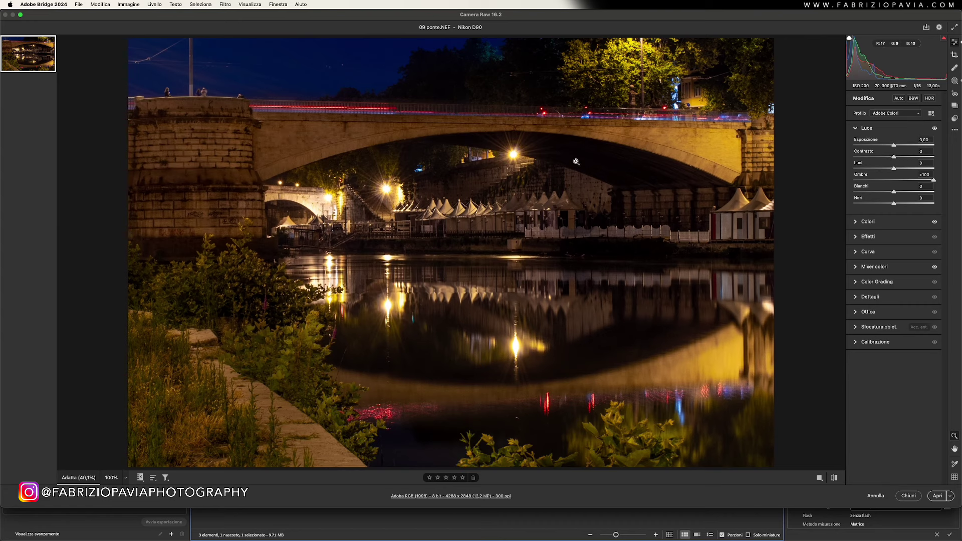
mouse_move(943, 63)
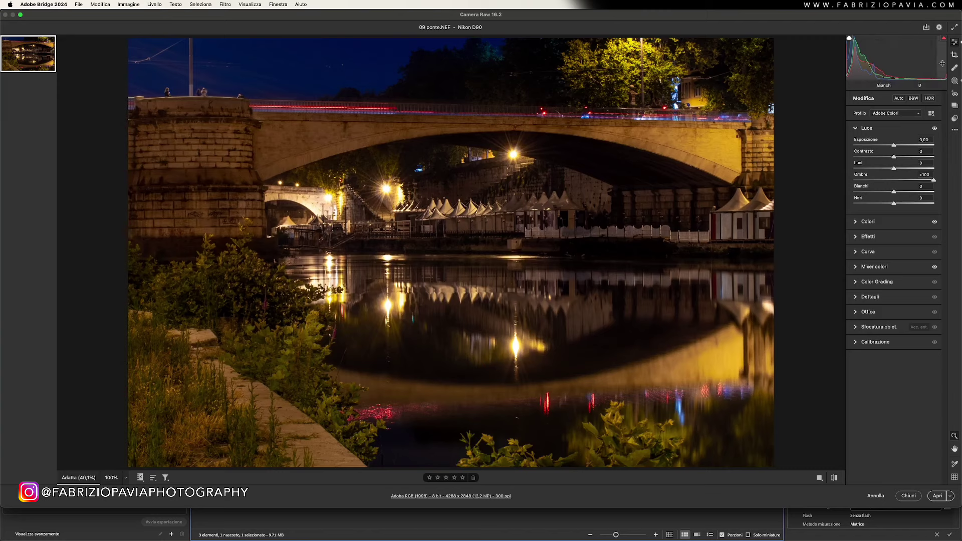
Step: Apply a tight trial crop around the bridge arch and its reflection
click(955, 54)
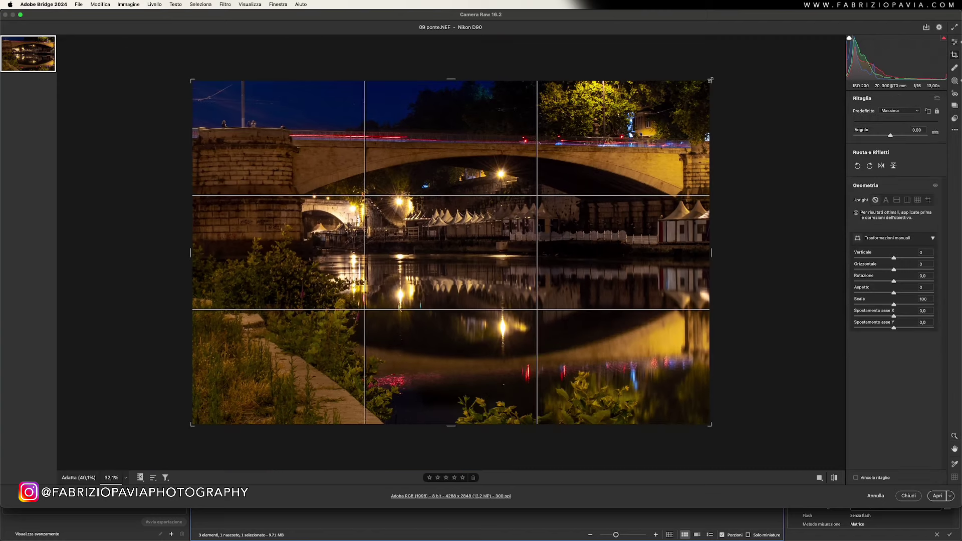
drag(711, 81, 581, 166)
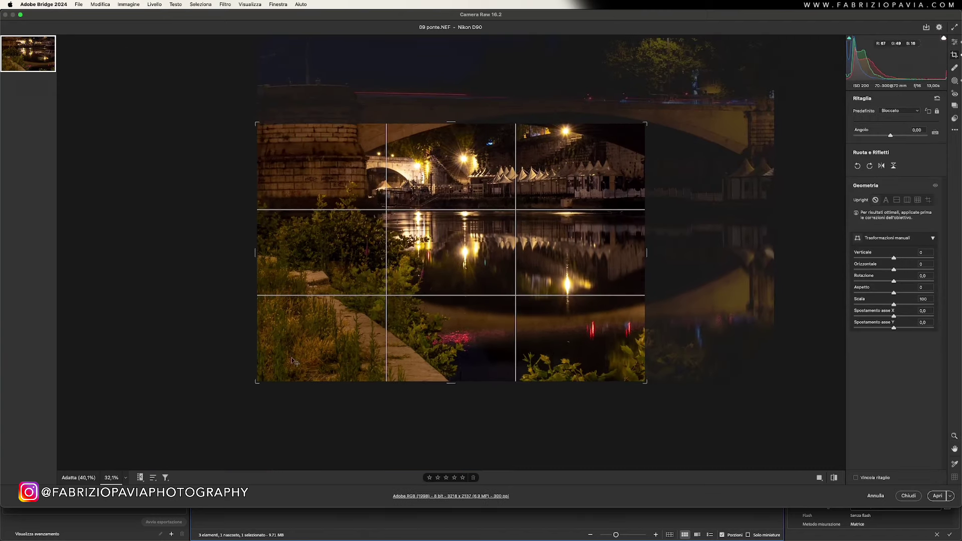
mouse_move(247, 390)
mouse_down()
mouse_move(424, 243)
mouse_move(426, 264)
mouse_up()
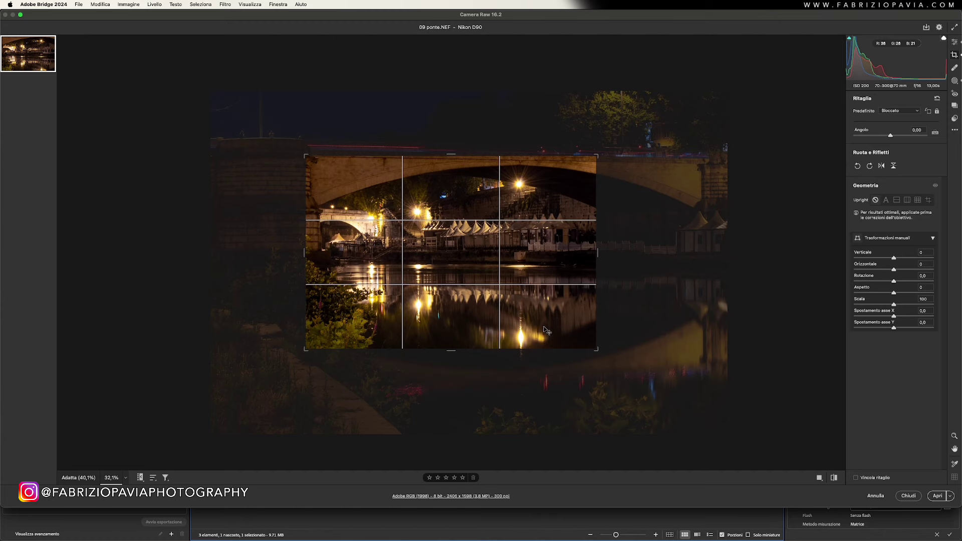
key(Return)
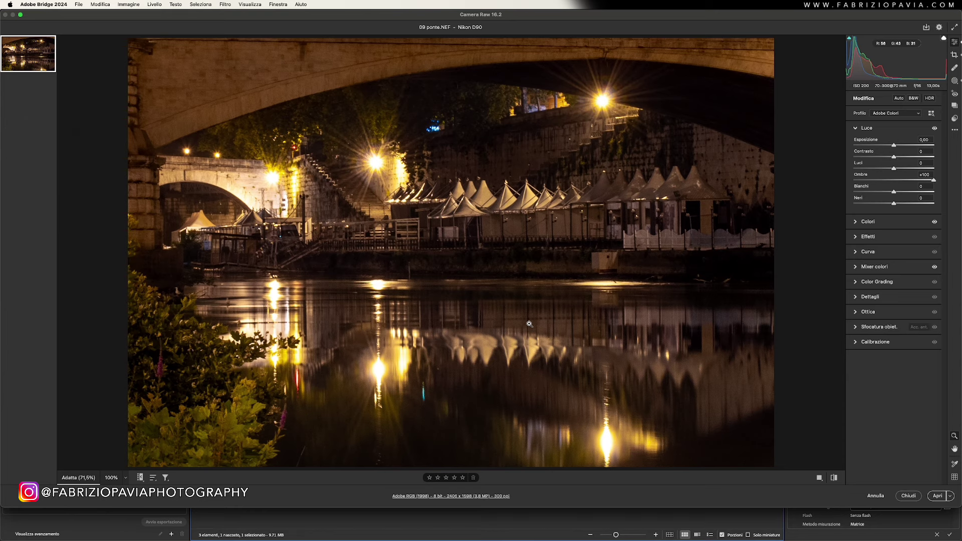
Step: Undo the crop to restore the full 4288 × 2848 frame and show the image's context menu
key(ctrl+z)
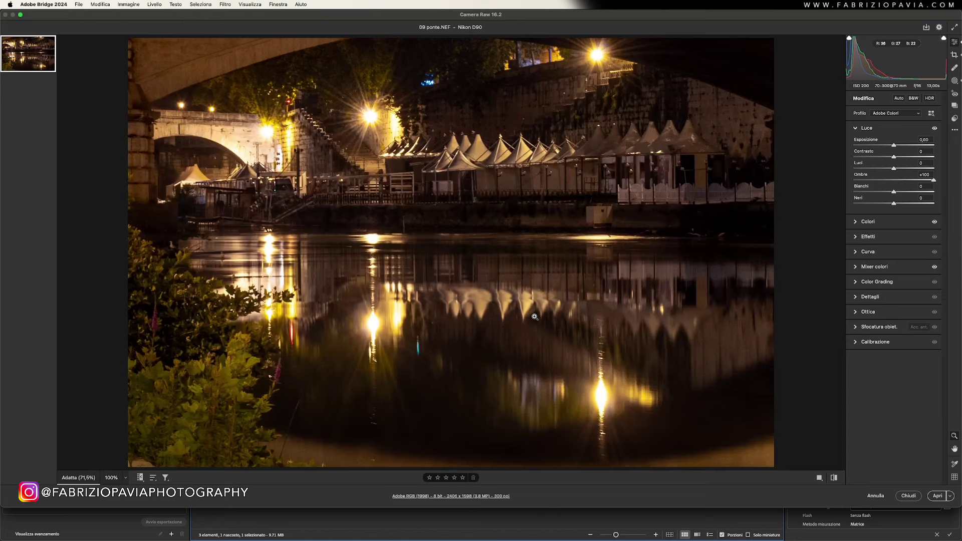
key(ctrl+z)
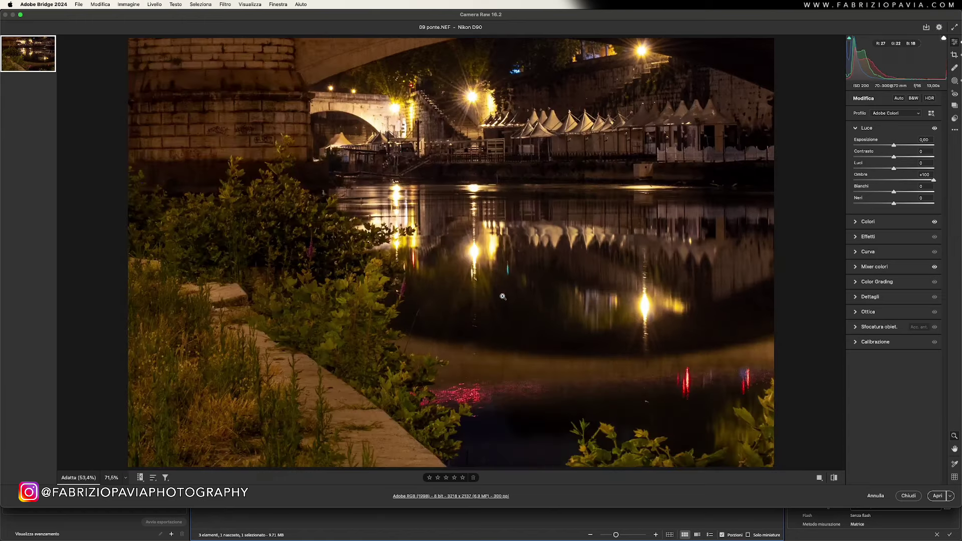
click(502, 295)
click(503, 293)
right_click(362, 262)
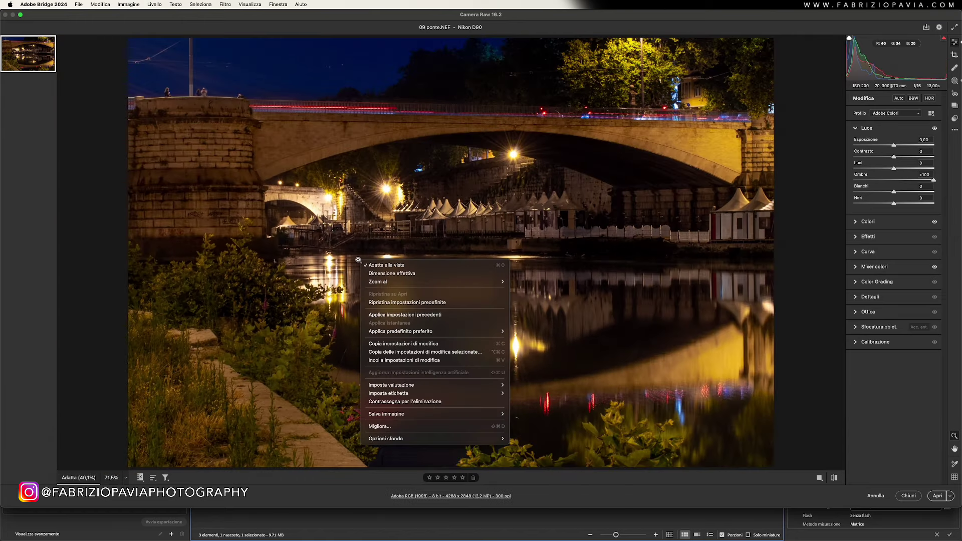
Step: Enhance the bridge photo with Super Resolution, producing an 8576 × 5696 DNG
click(389, 426)
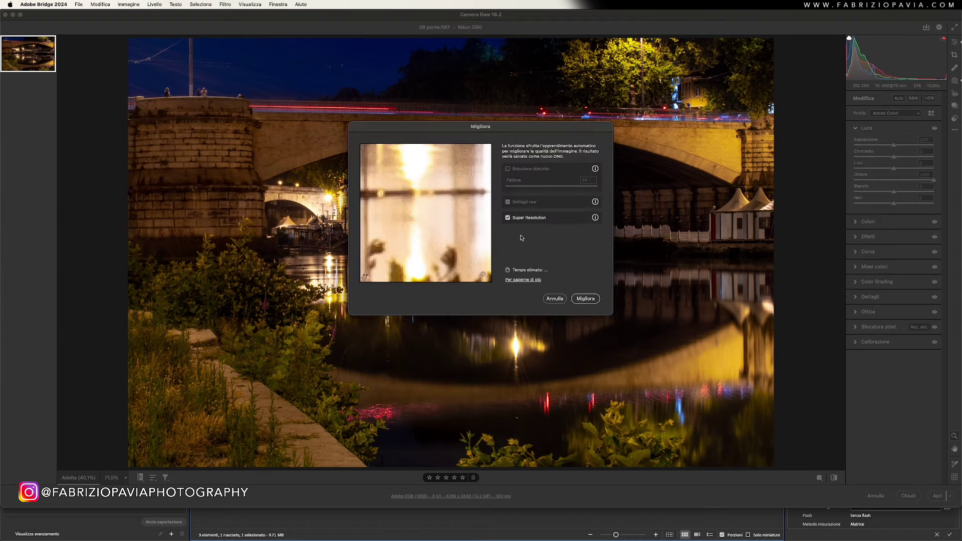
click(585, 298)
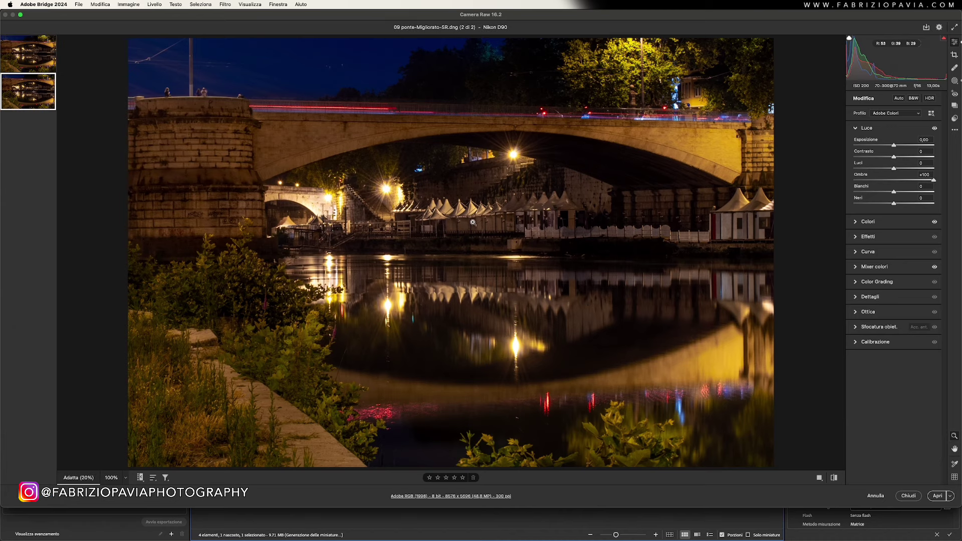
Step: Crop the enhanced DNG evenly toward the centre around the arch and reflection, leaving 5758 × 3426 px
click(955, 55)
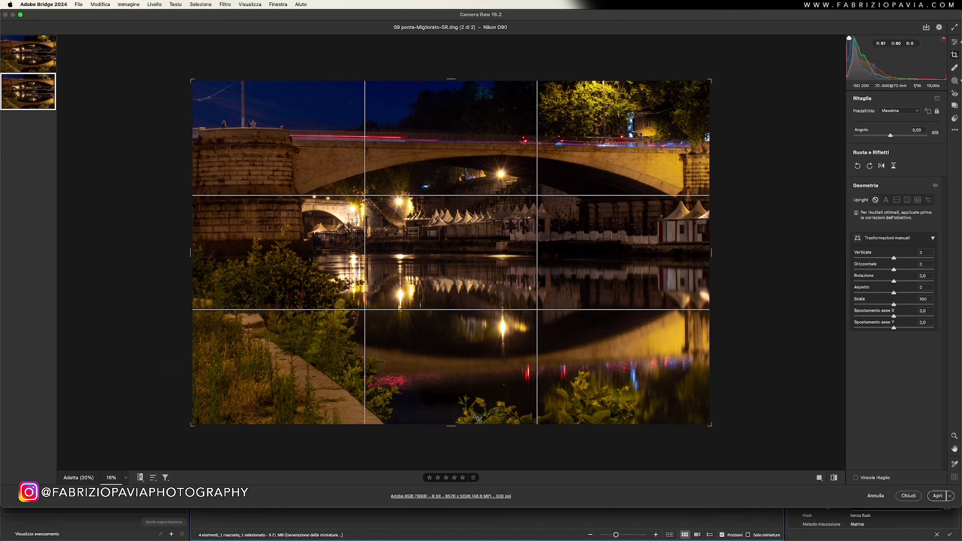
drag(452, 425, 454, 357)
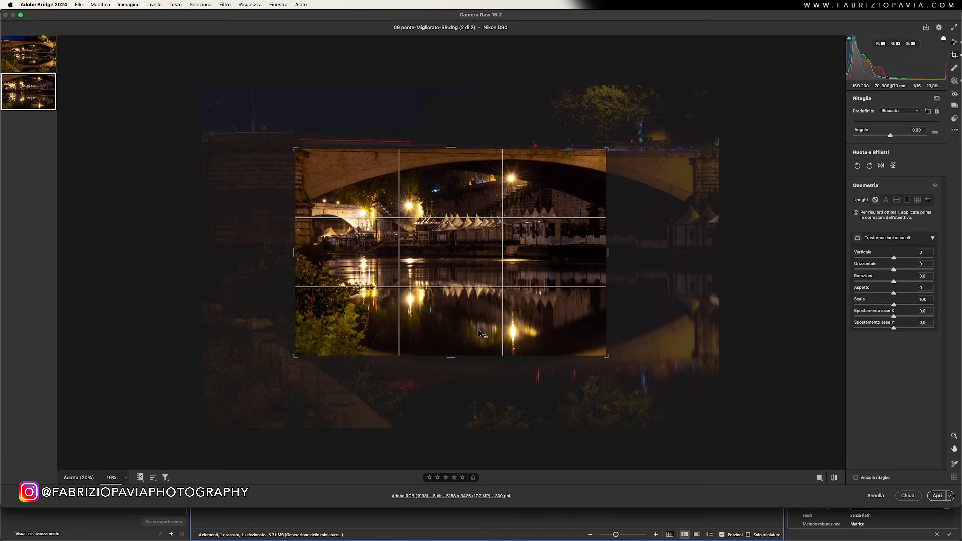
key(Return)
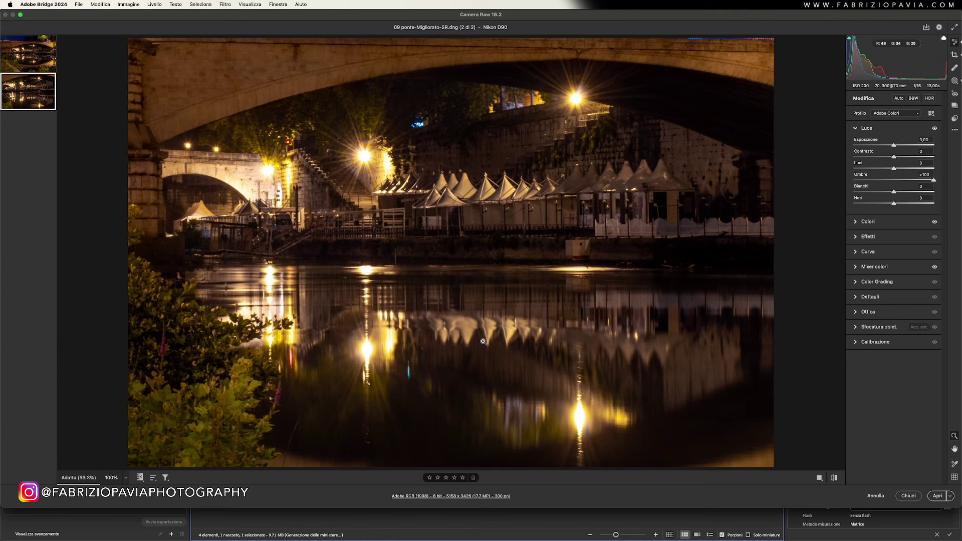
Step: Close Camera Raw and check the portrait's Image Size in Photoshop, cancelling without changes
click(909, 496)
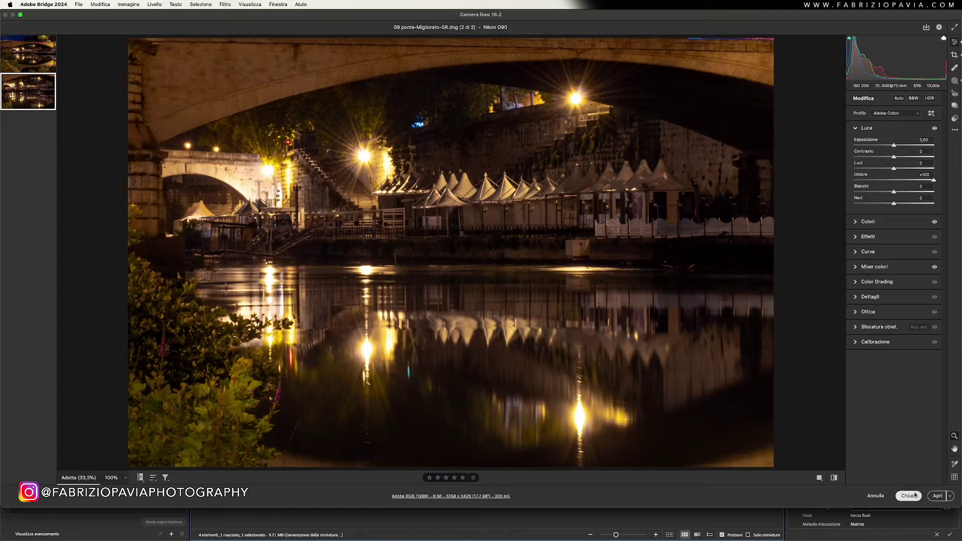
click(332, 528)
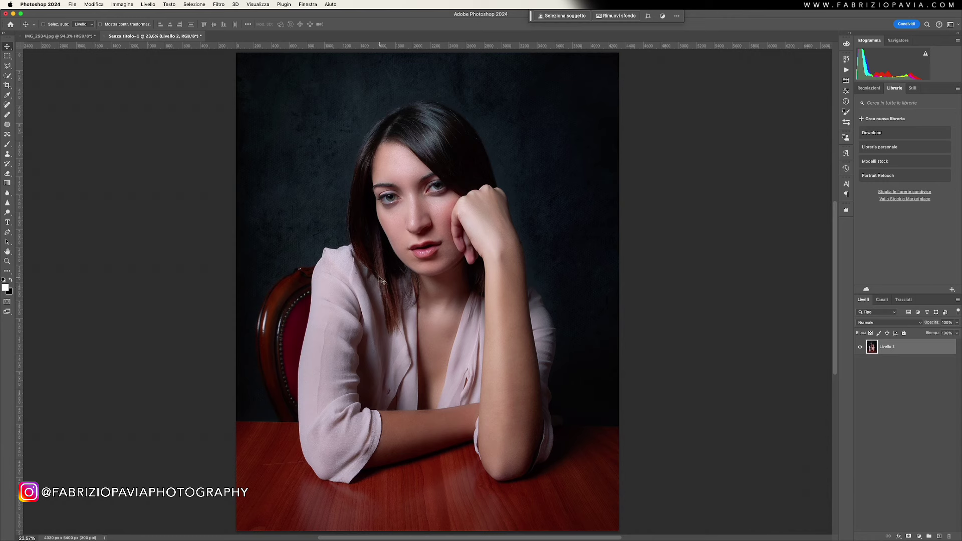
click(121, 4)
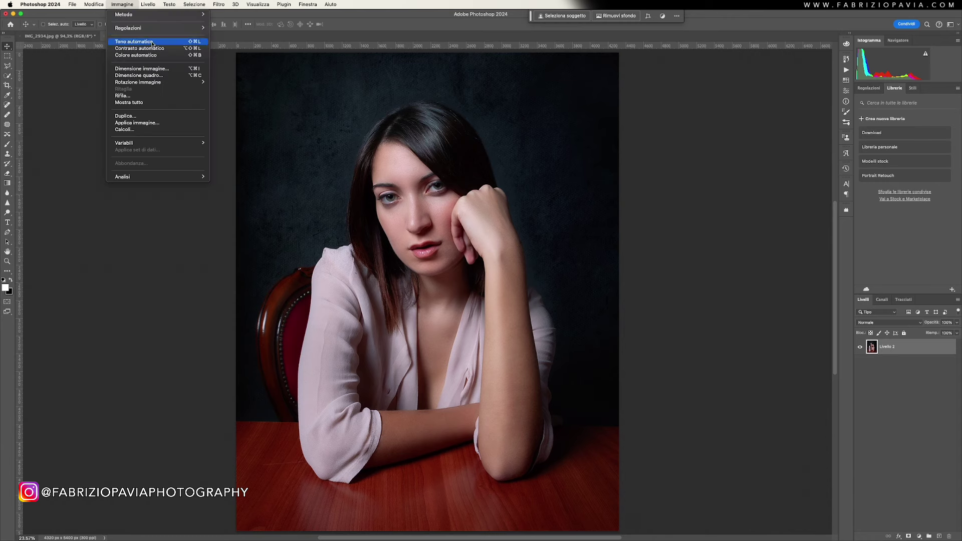
click(157, 69)
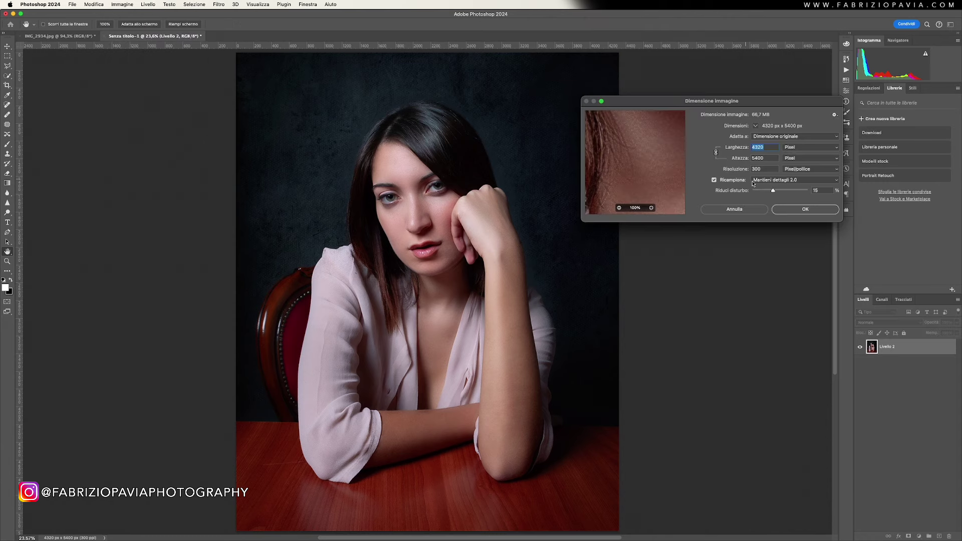
click(747, 209)
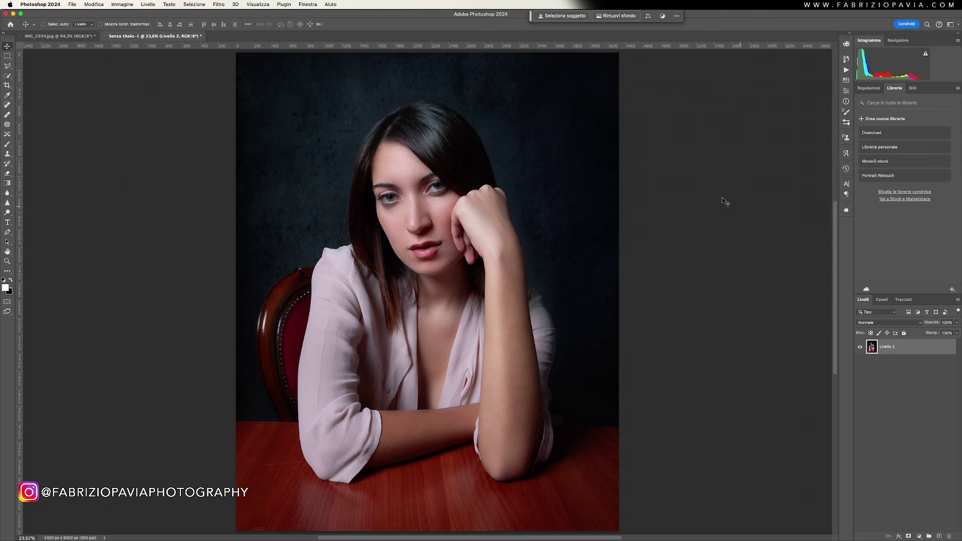
Step: View the Super zoom filter settings in Neural Filters
click(219, 4)
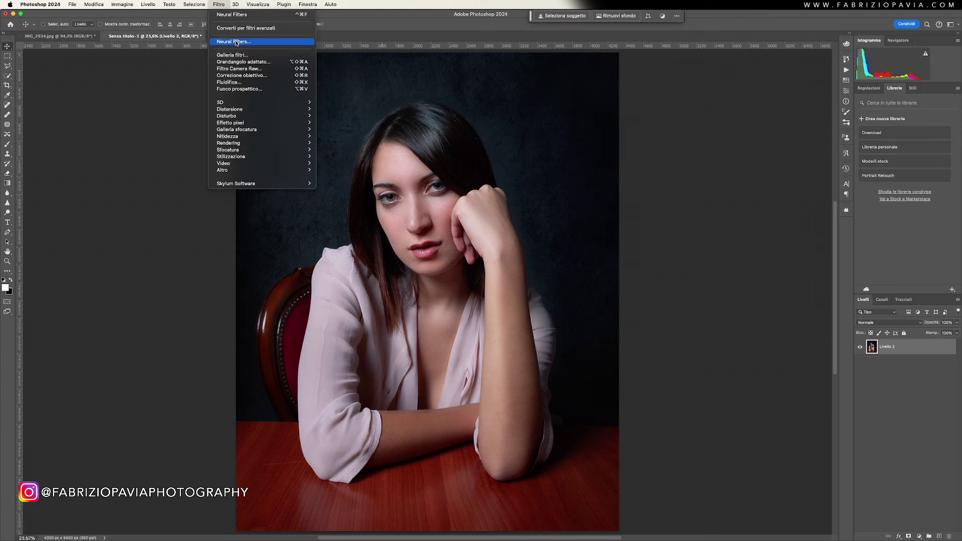
click(237, 42)
click(743, 260)
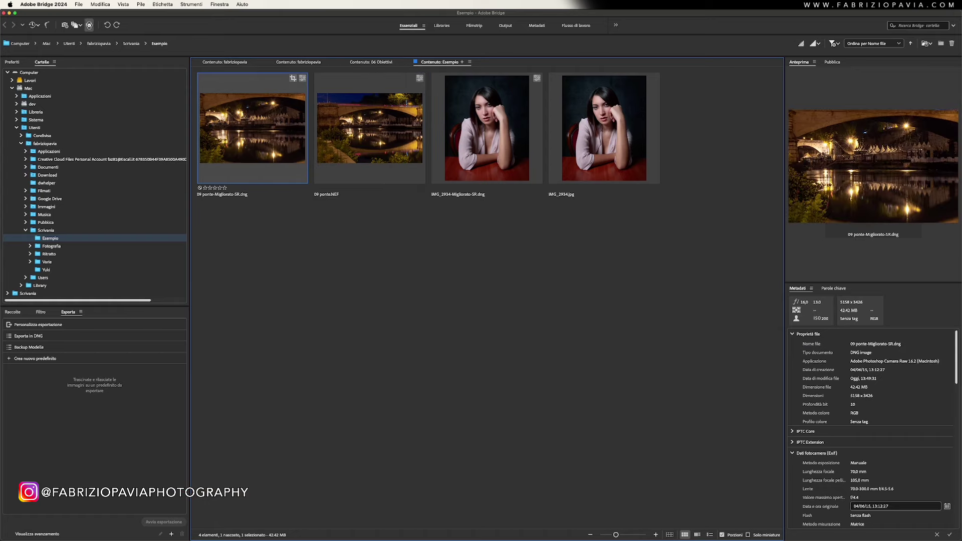
Step: Reopen 09 ponte-Migliorato-SR.dng in Camera Raw to confirm its 5758 × 3426 px size
key(ctrl+r)
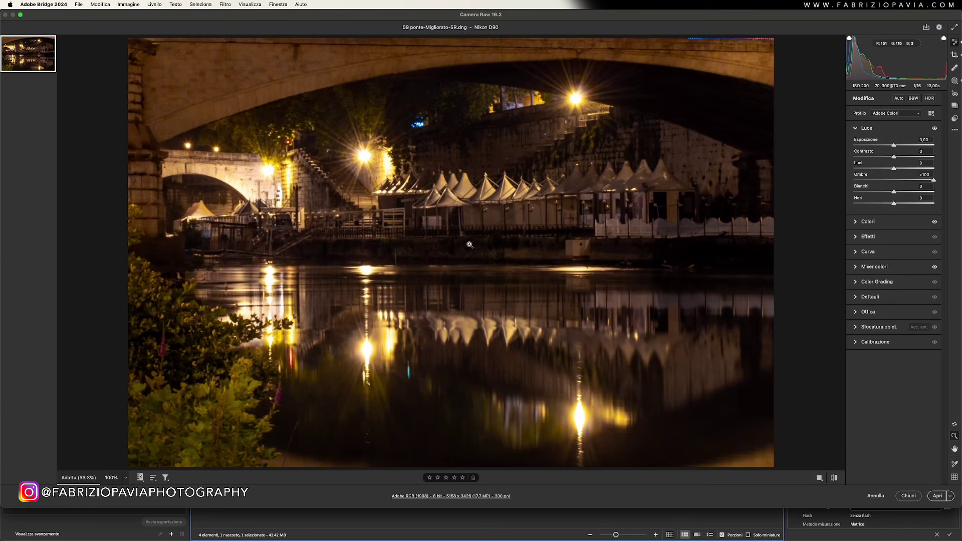